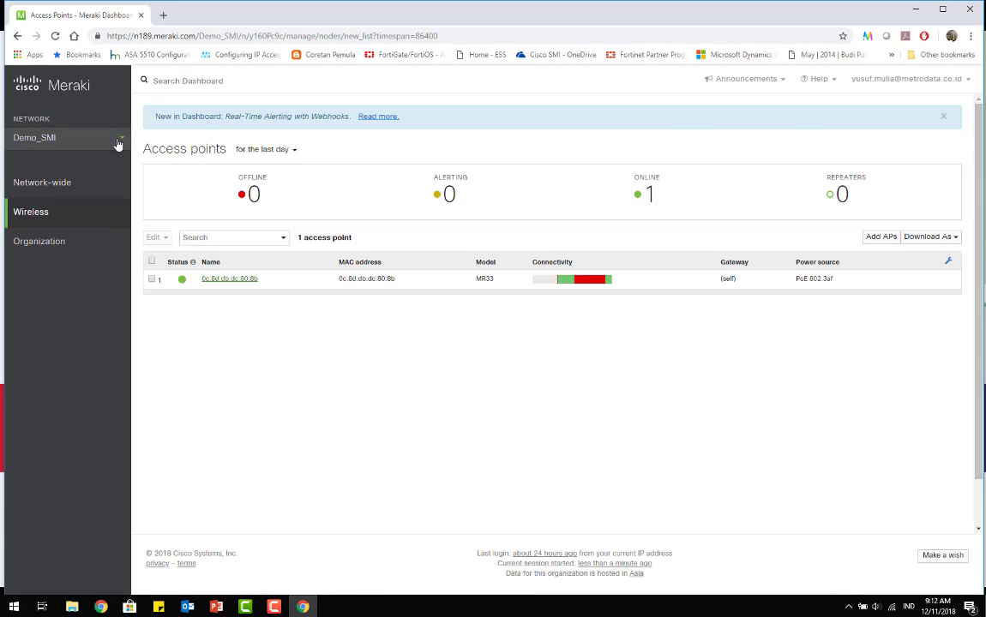
# - Select the Demo_SMI network and open its list of wireless access points
pyautogui.click(119, 145)
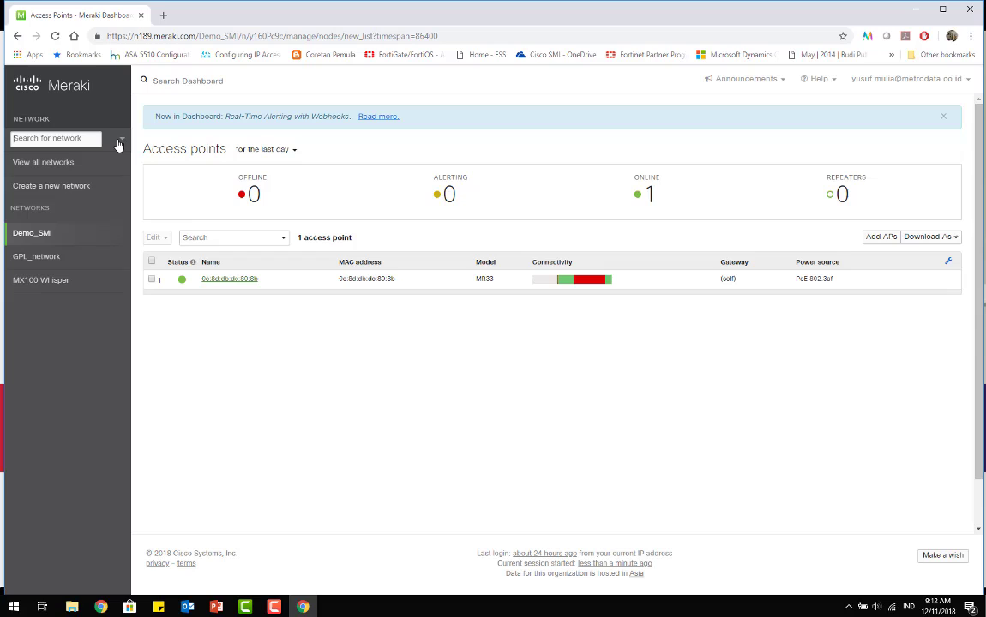
pyautogui.click(40, 234)
pyautogui.moveTo(36, 218)
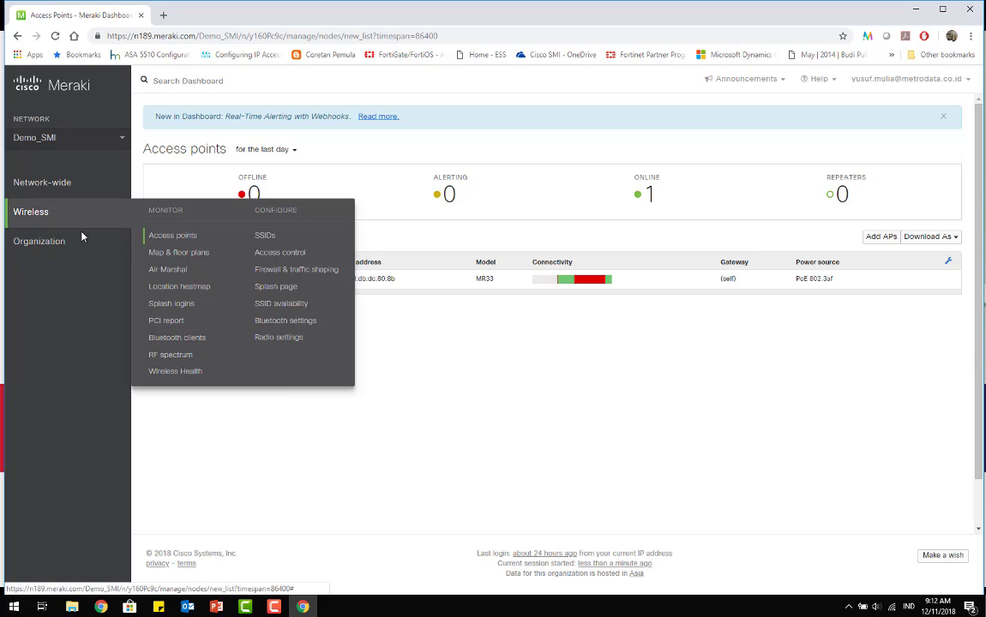
pyautogui.click(169, 241)
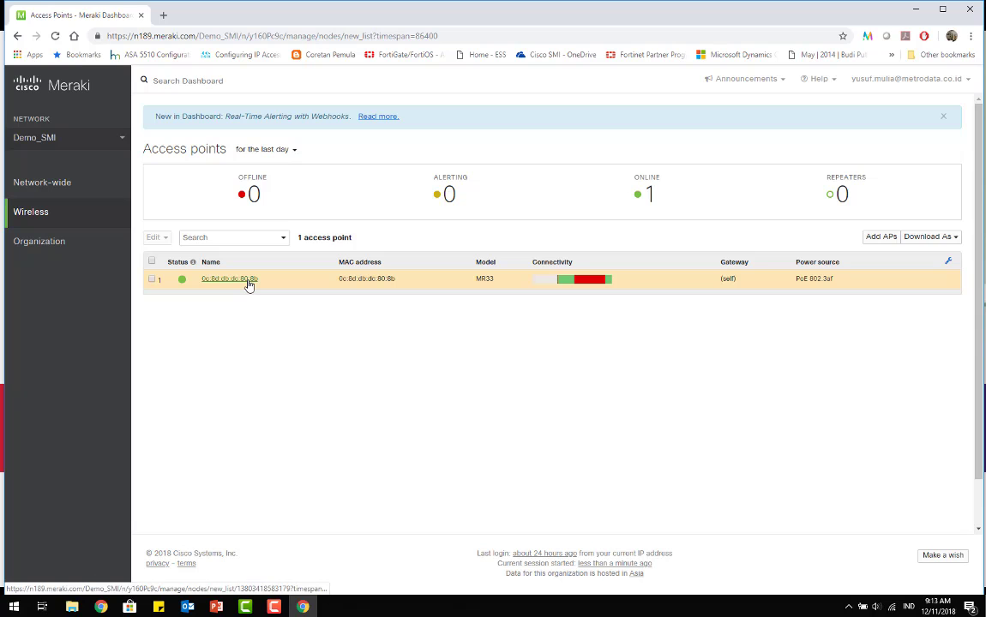
# - Open the MR33 access point's details and review its current clients, connectivity and usage history
pyautogui.click(249, 283)
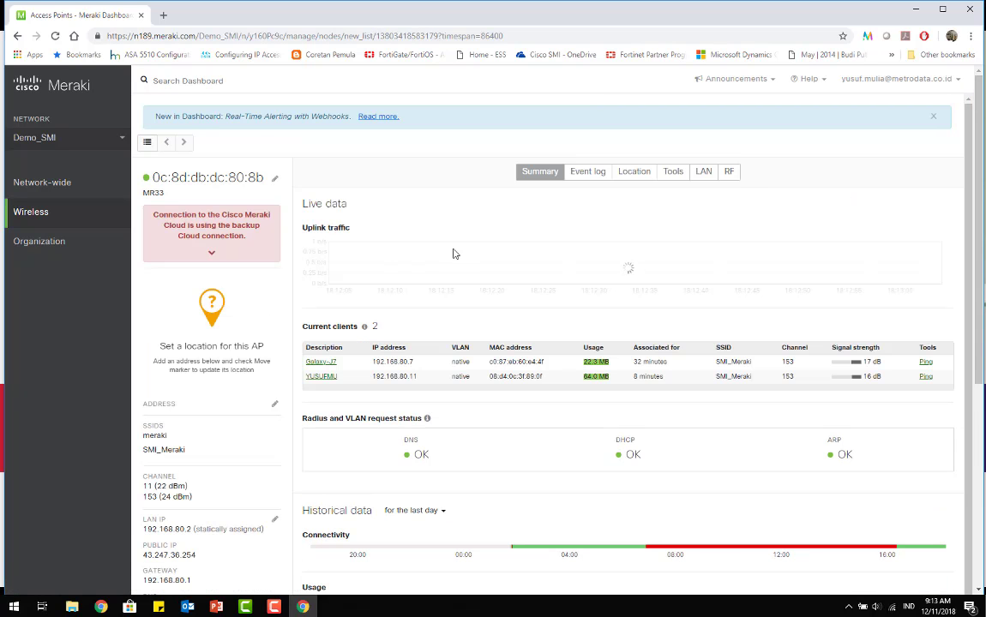
pyautogui.scroll(-1, 455, 254)
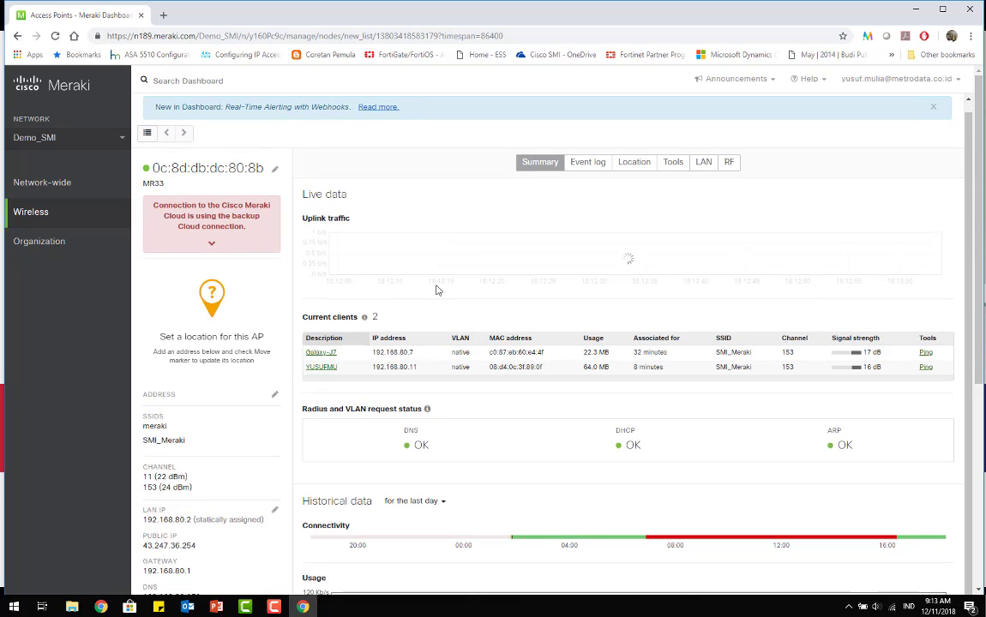
pyautogui.scroll(-4, 446, 355)
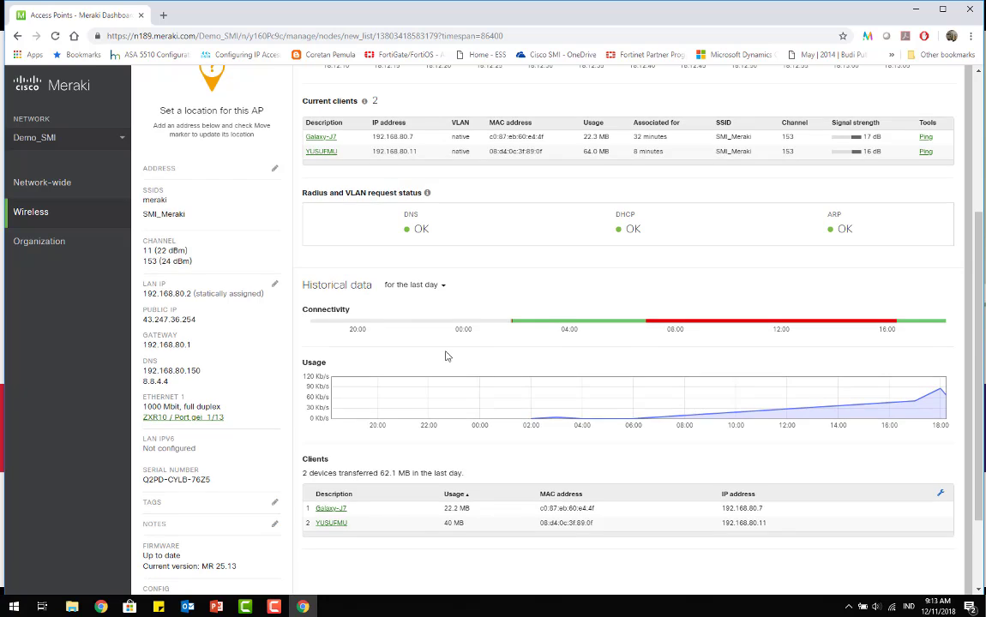
pyautogui.scroll(3, 446, 355)
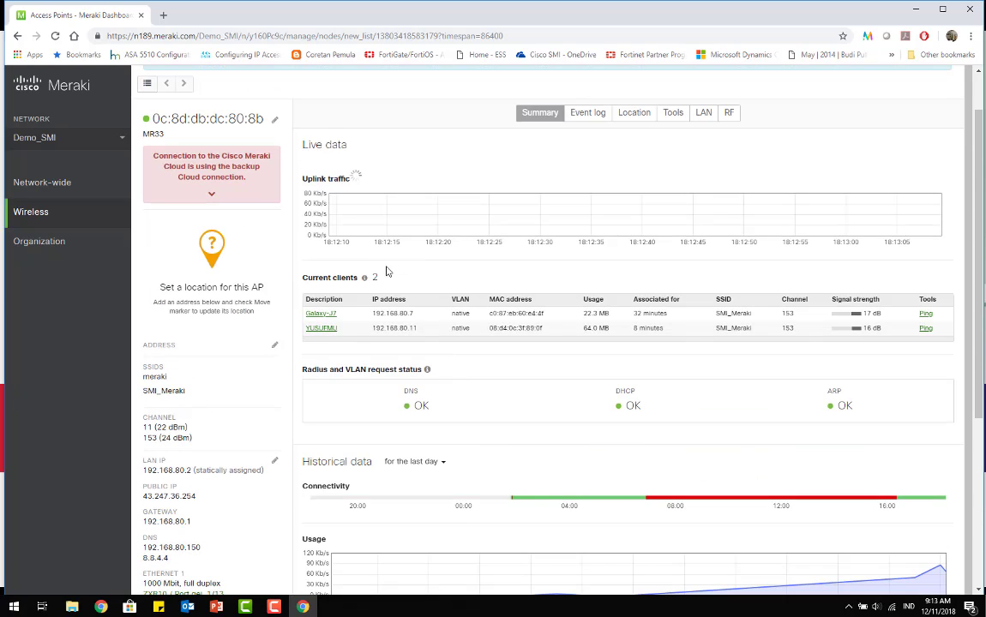
# - Open the wireless Firewall & traffic shaping settings, check the computer's connected Wi-Fi network and select the SMI_Meraki SSID
pyautogui.moveTo(43, 209)
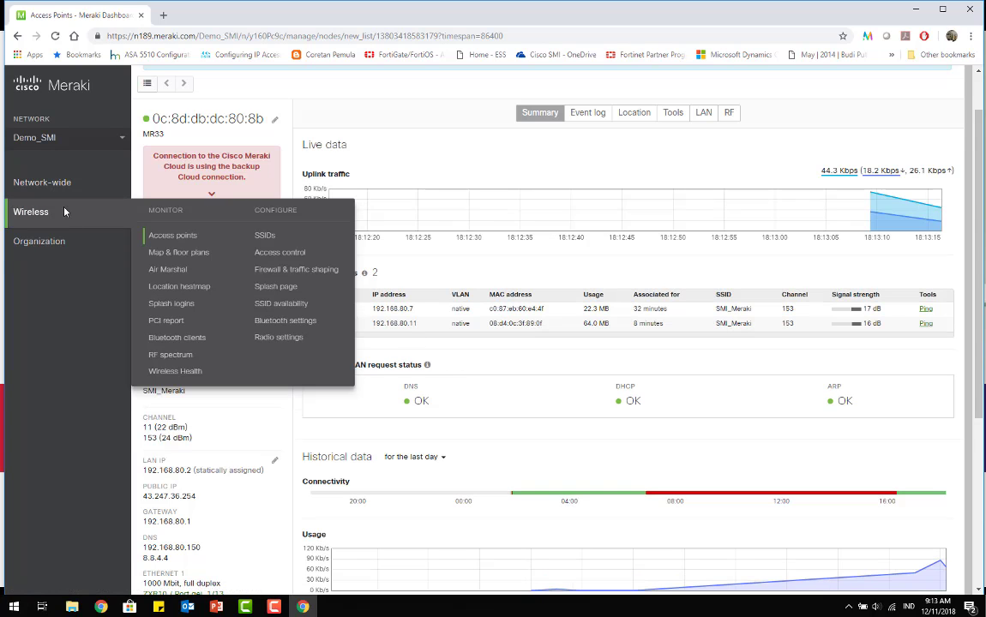
pyautogui.click(284, 273)
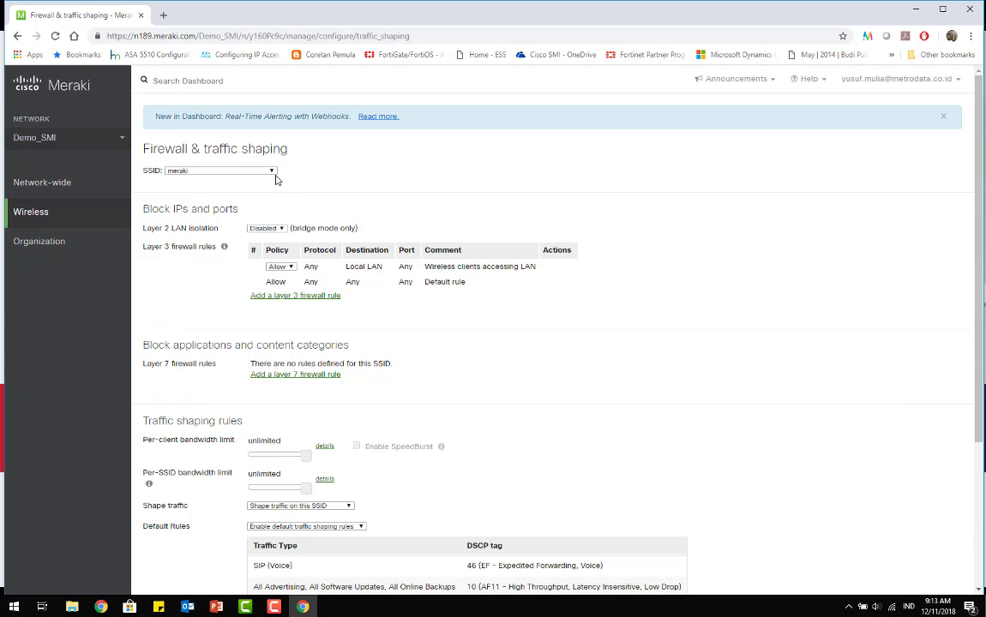
pyautogui.click(892, 607)
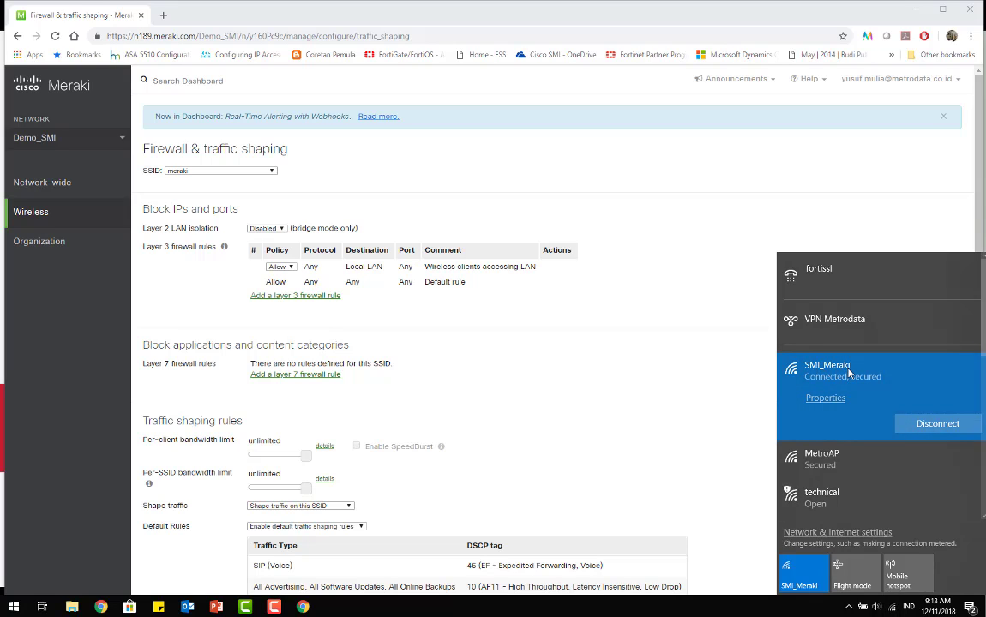
pyautogui.click(264, 172)
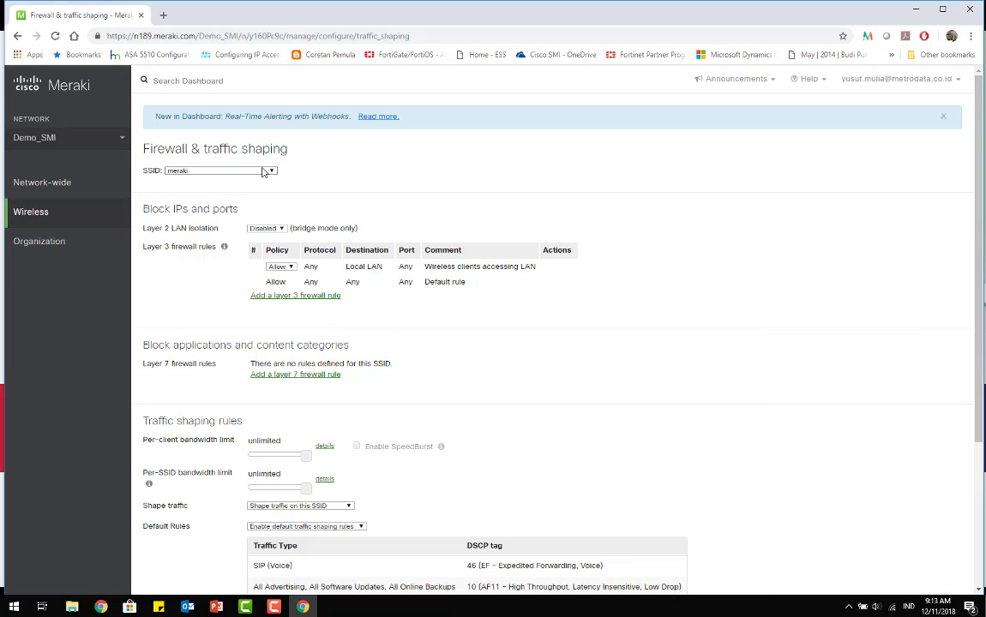
pyautogui.click(264, 171)
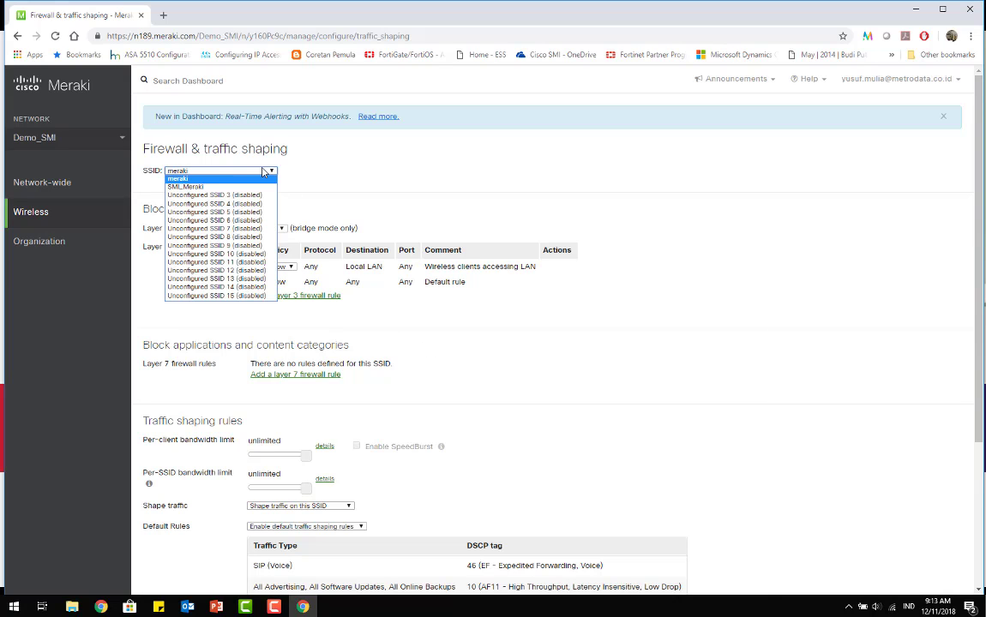
pyautogui.click(204, 188)
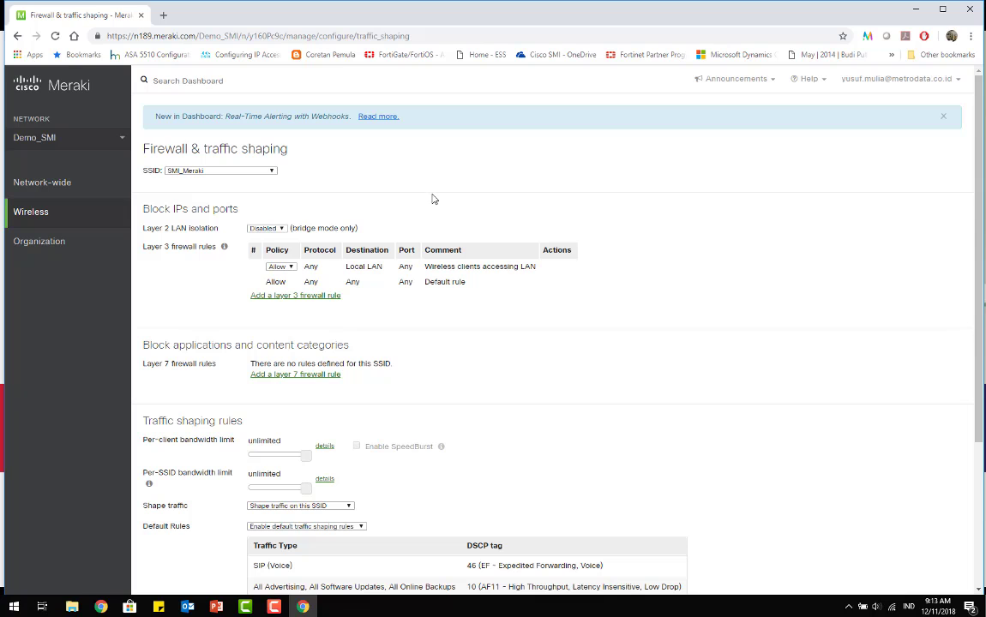
pyautogui.scroll(-1, 674, 164)
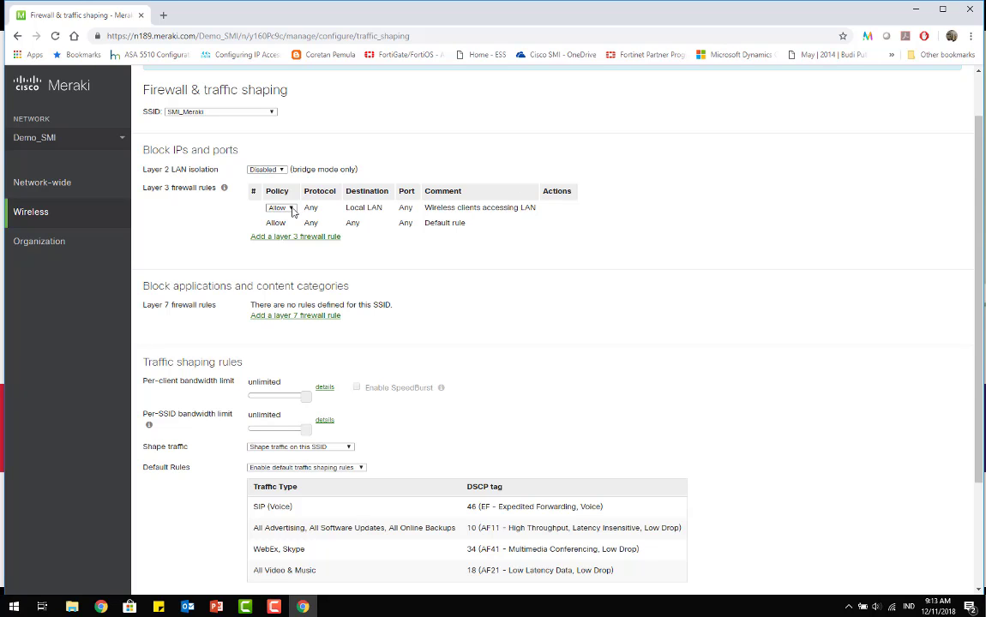
pyautogui.scroll(-1, 356, 290)
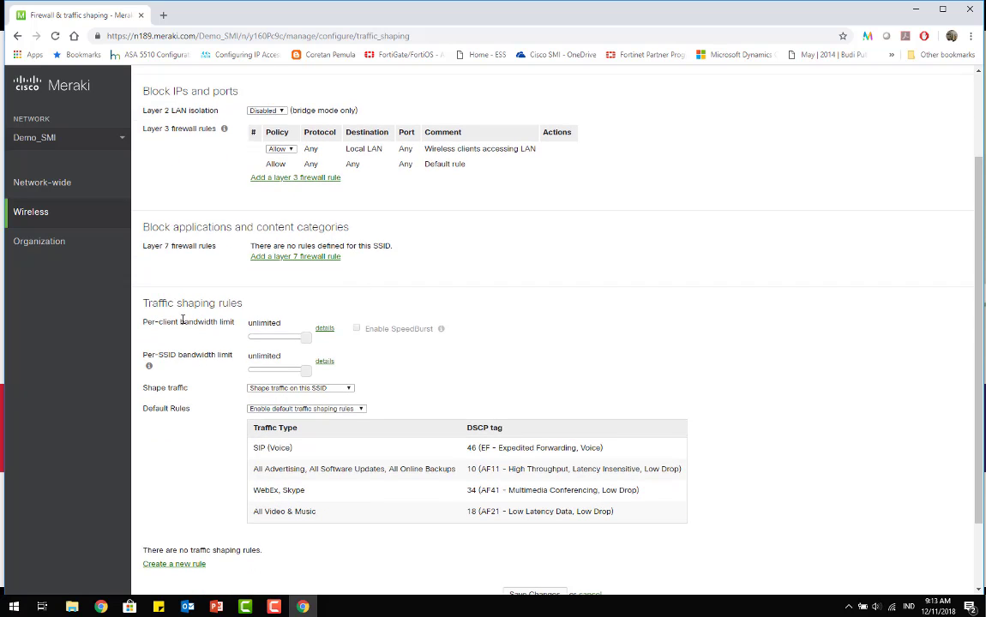
pyautogui.scroll(1, 169, 141)
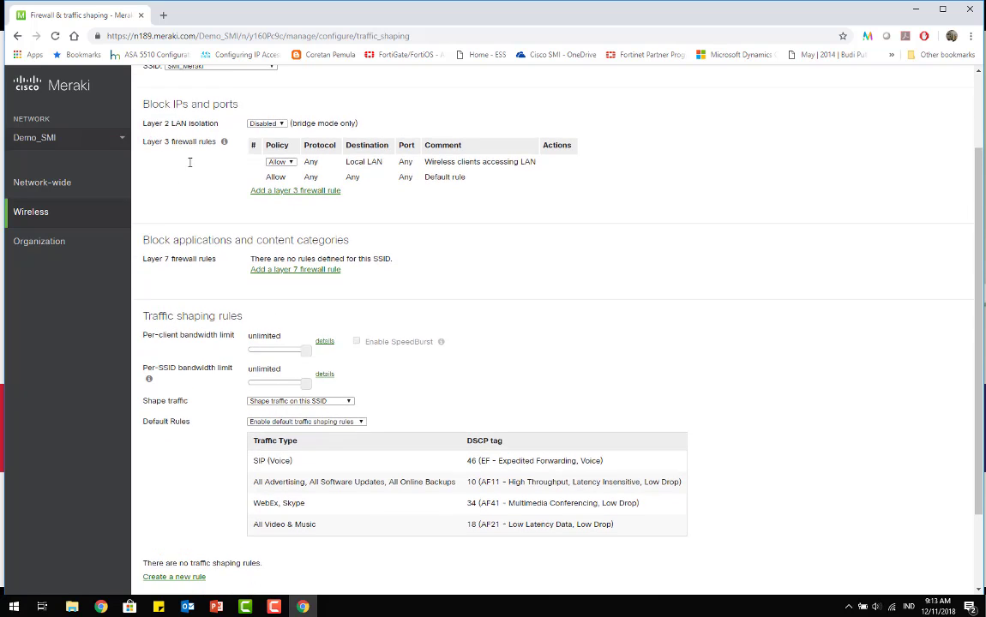
pyautogui.scroll(-1, 151, 257)
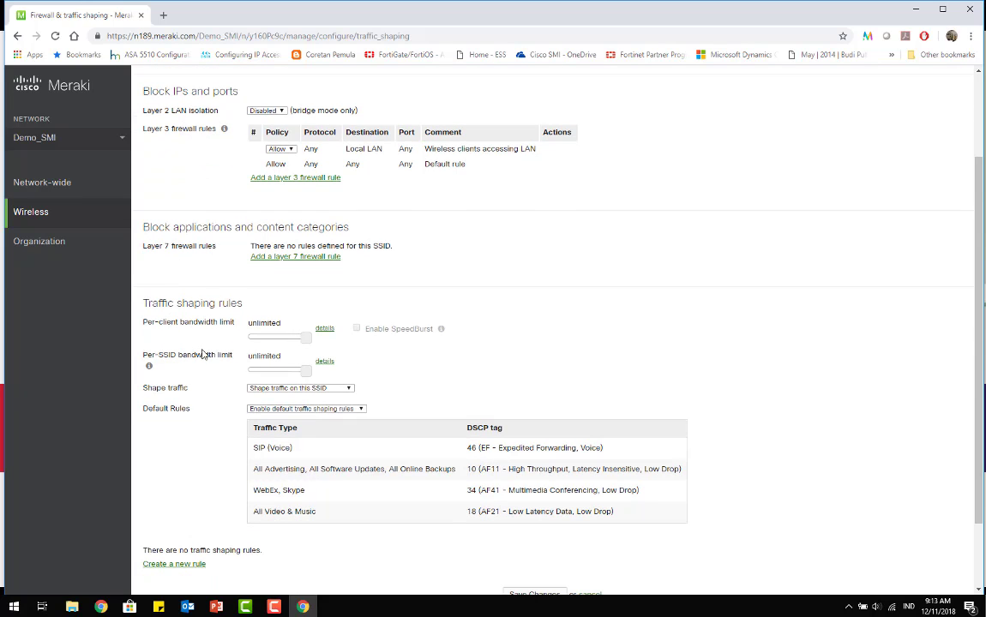
pyautogui.scroll(1, 311, 264)
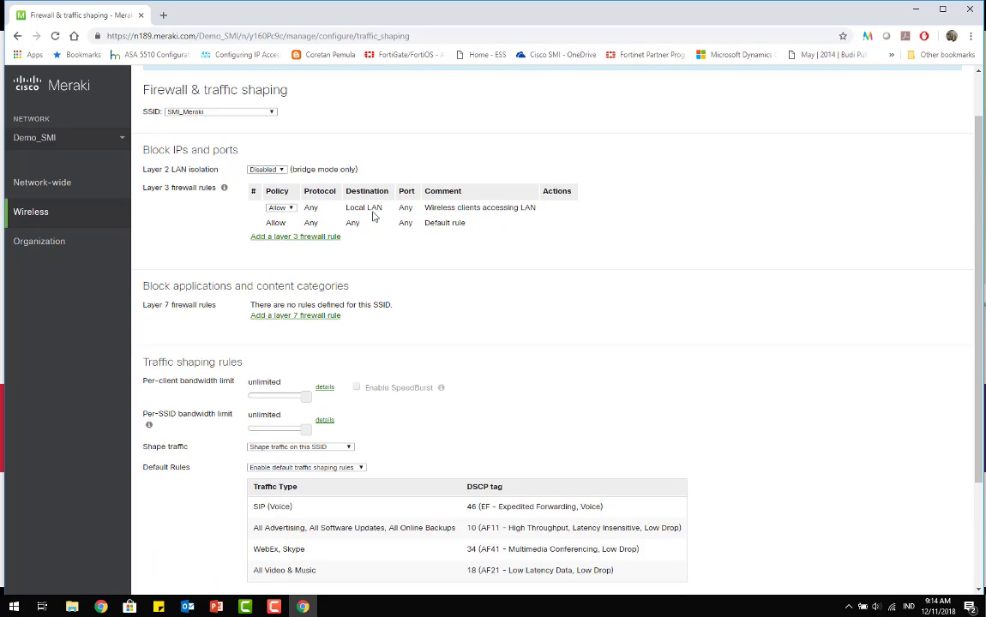
pyautogui.click(276, 208)
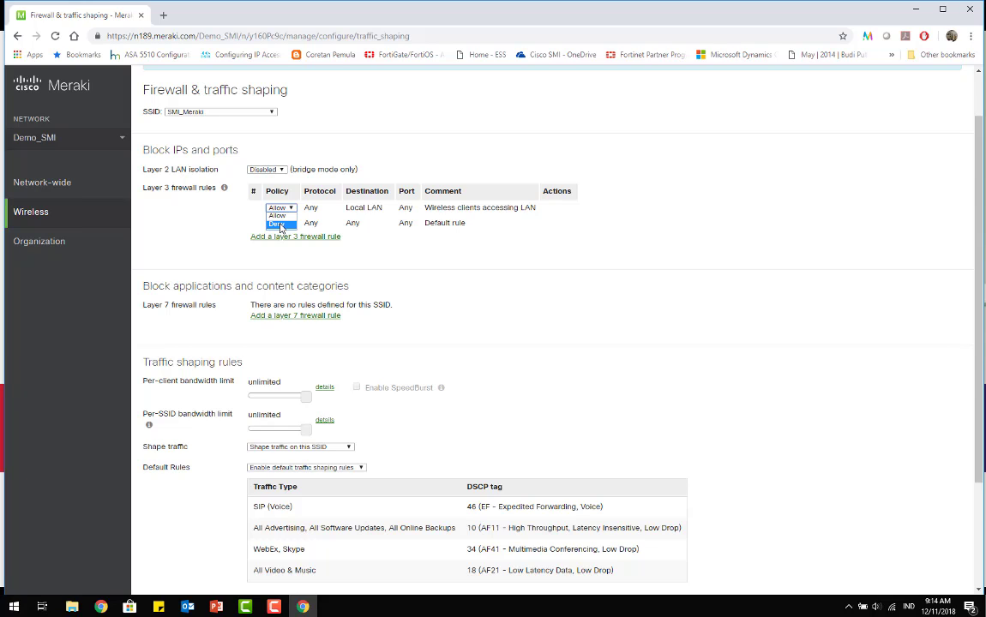
pyautogui.click(278, 225)
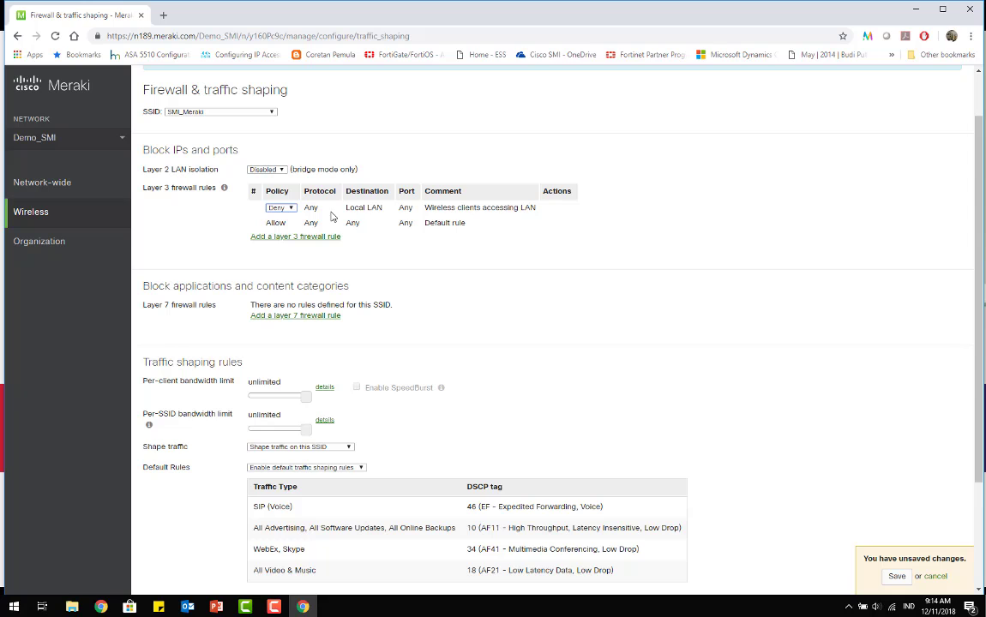
pyautogui.click(285, 208)
pyautogui.click(283, 215)
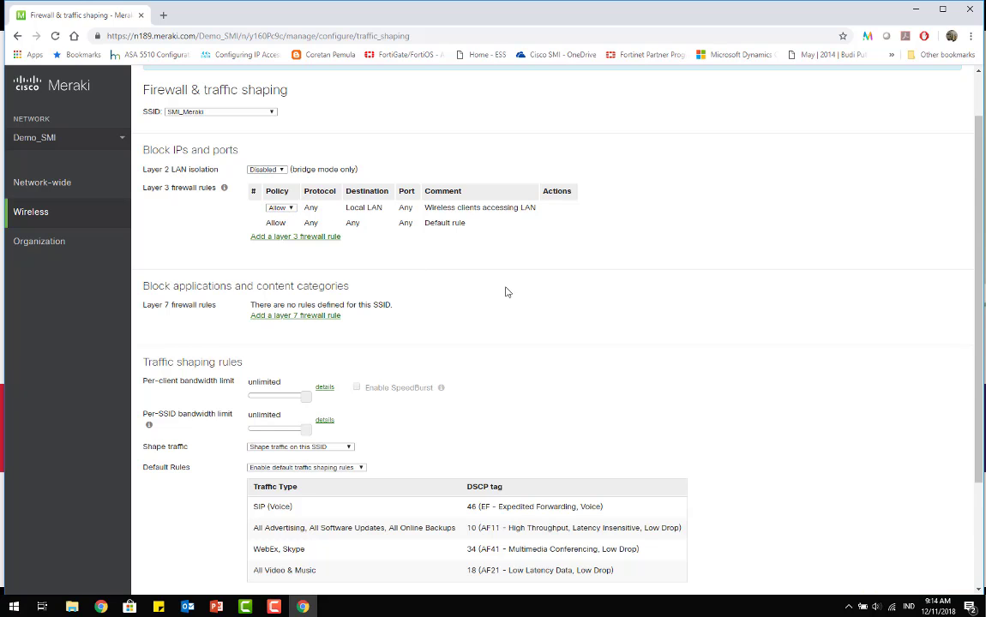
# - Open Command Prompt and run ipconfig to check the Wi-Fi adapter's IP settings
pyautogui.press('super')
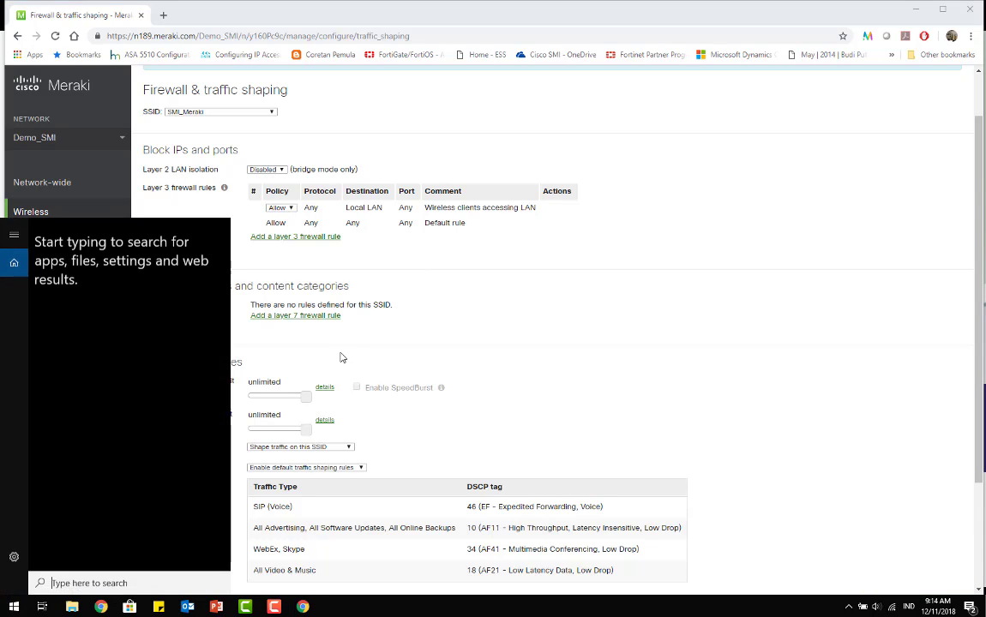
pyautogui.write('c')
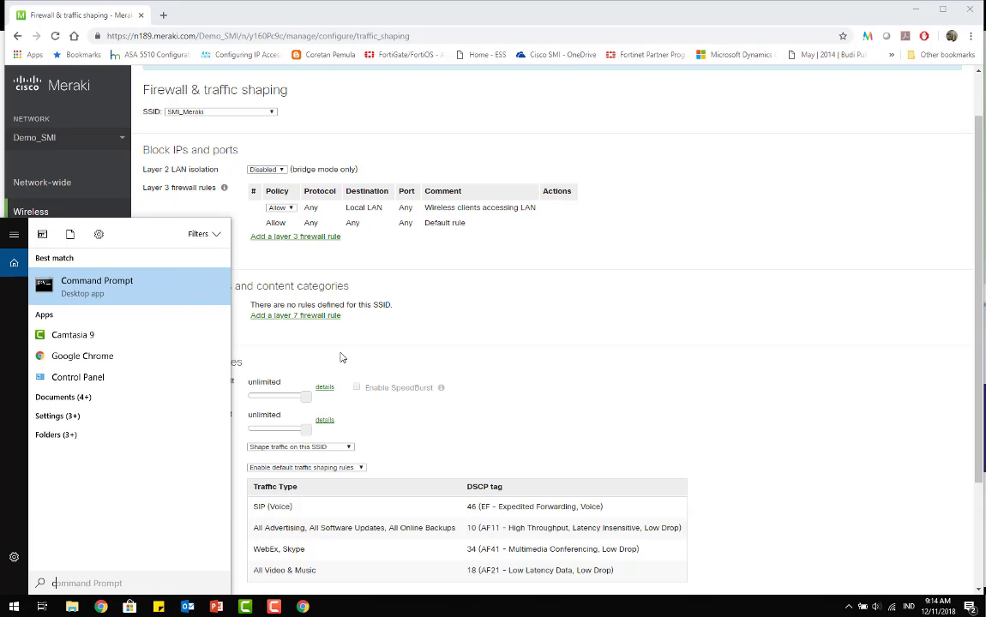
pyautogui.press('Return')
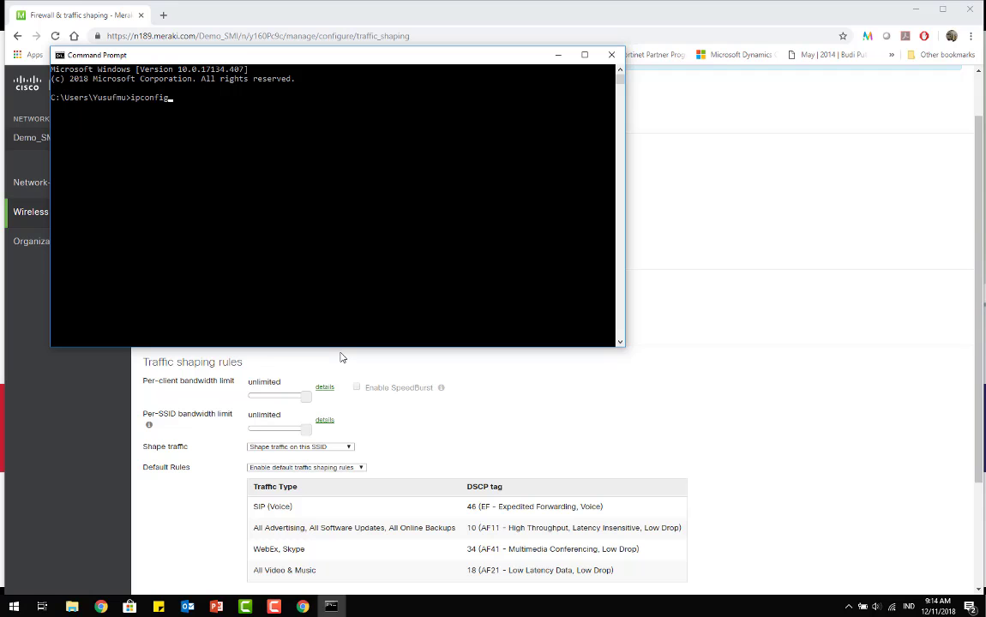
pyautogui.write('ipconfig')
pyautogui.press('Return')
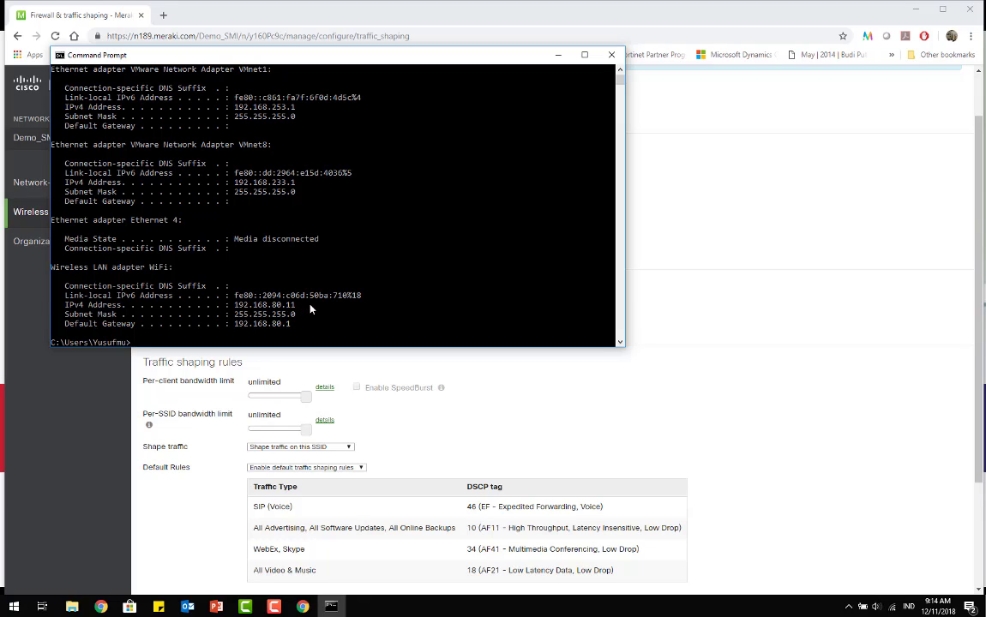
# - Ping the local host 192.168.80.150 to test access to the LAN
pyautogui.press('Return')
pyautogui.press('Return')
pyautogui.write('ping')
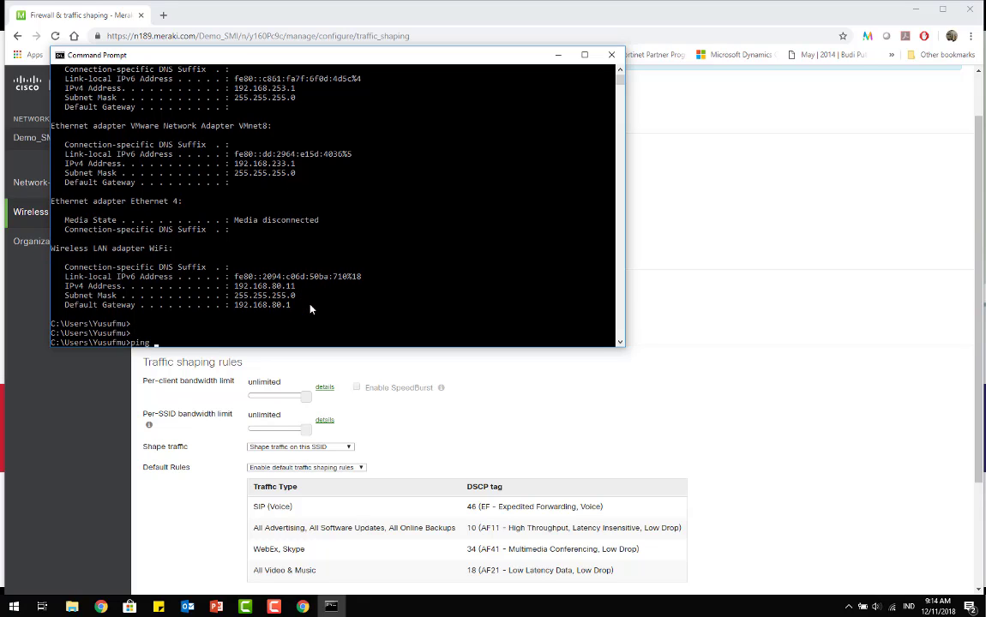
pyautogui.write(' 192.168.80.150')
pyautogui.press('Return')
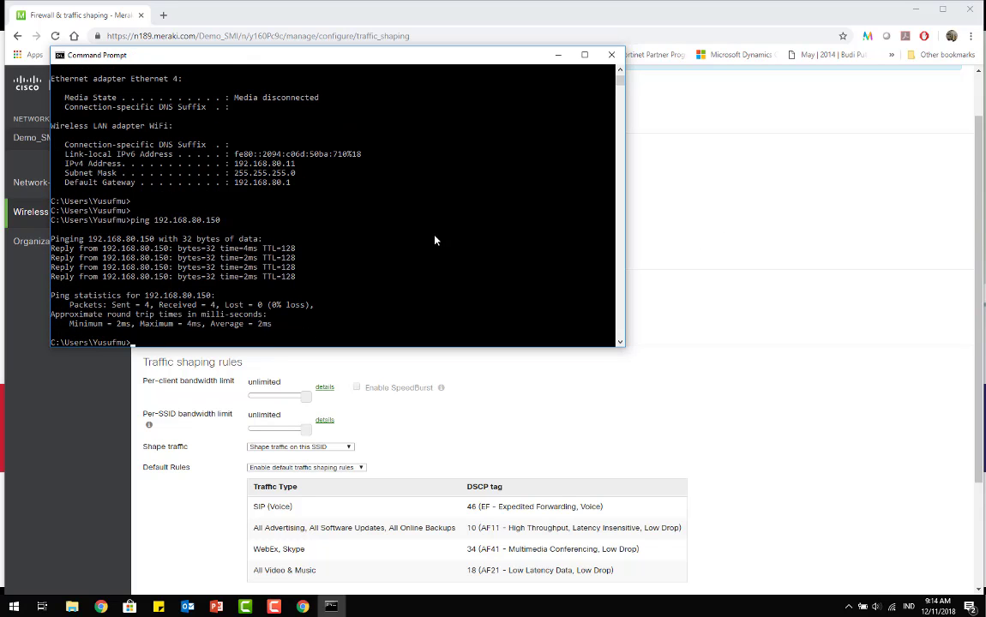
# - Start a continuous ping to 192.168.80.150 with the -t option
pyautogui.press('Up')
pyautogui.write('-t')
pyautogui.press('Return')
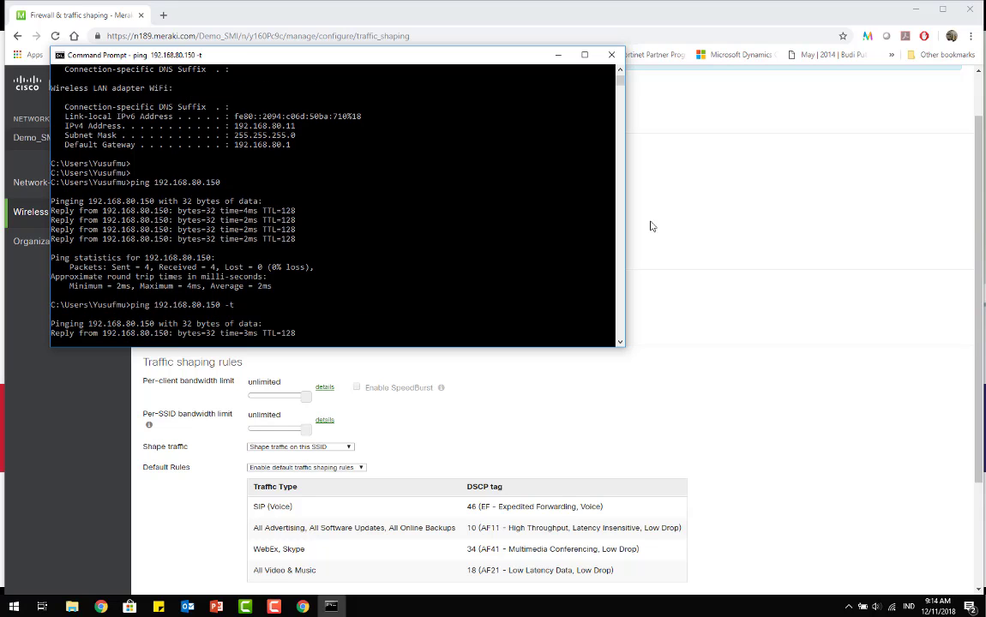
# - Return to the Meraki dashboard, set the layer 3 Local LAN rule's policy to Deny and save the changes
pyautogui.click(749, 200)
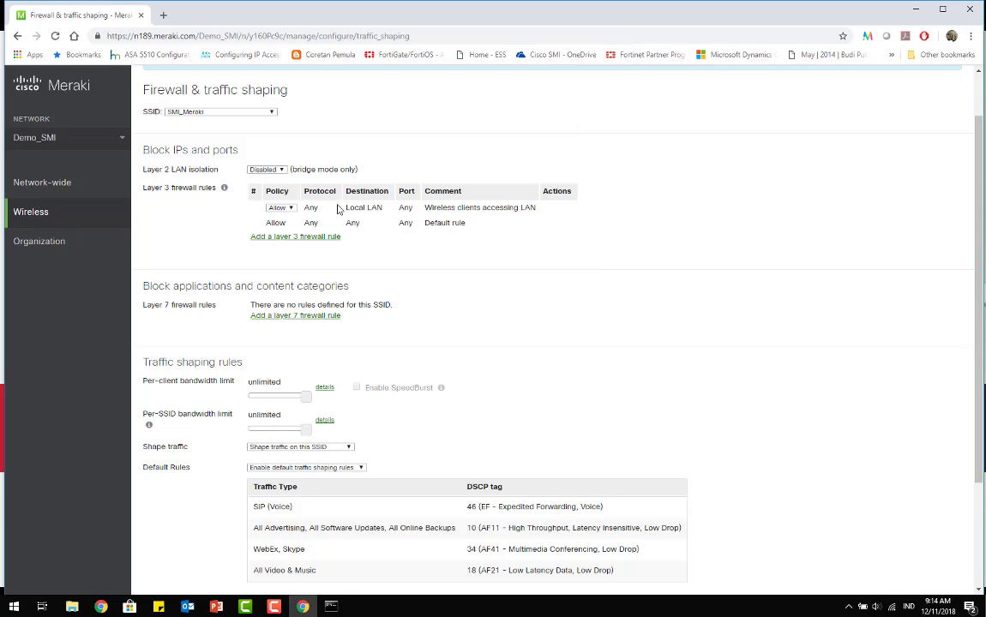
pyautogui.click(292, 209)
pyautogui.click(275, 223)
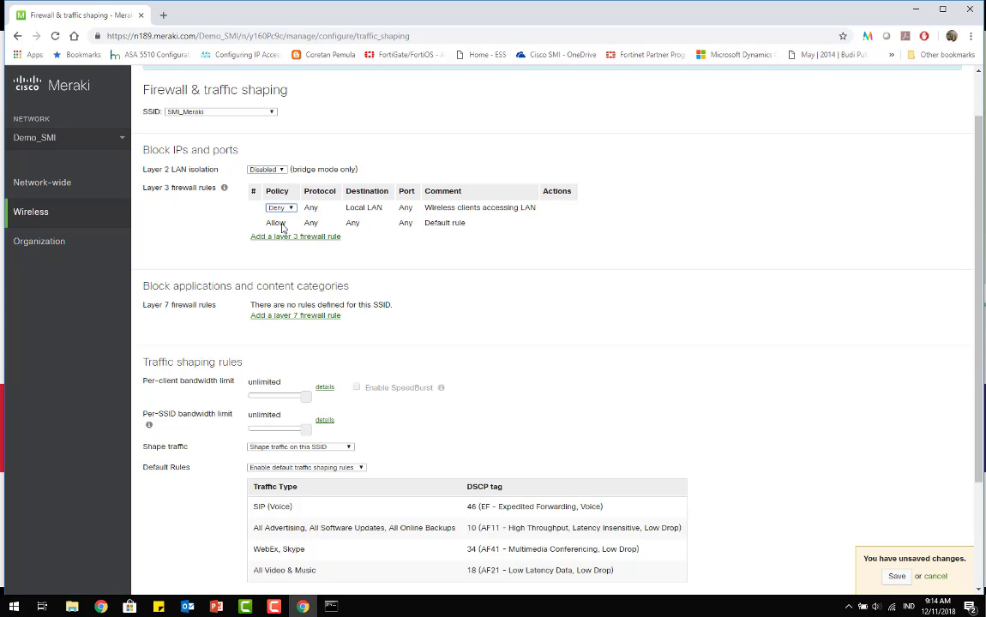
pyautogui.click(897, 577)
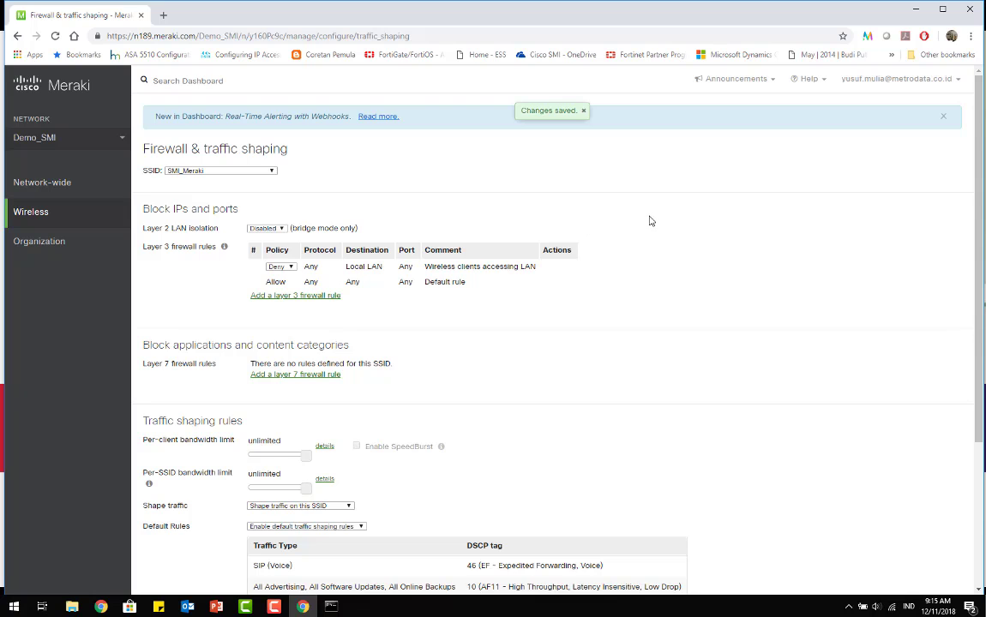
# - Check the replies of the continuous ping in Command Prompt, stop it and minimize the window to return to the firewall settings
pyautogui.scroll(-2, 649, 221)
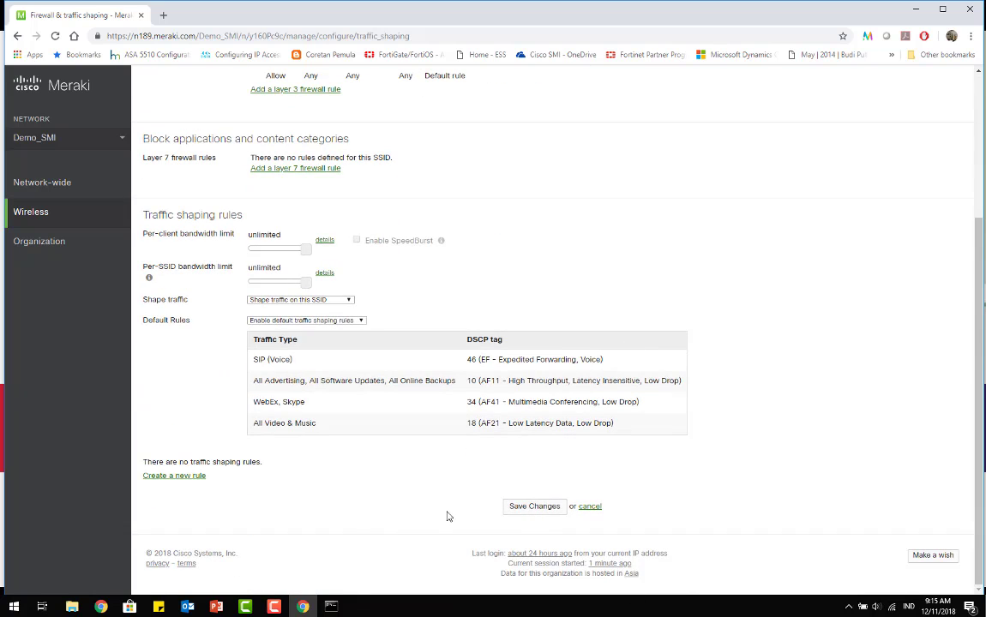
pyautogui.click(333, 611)
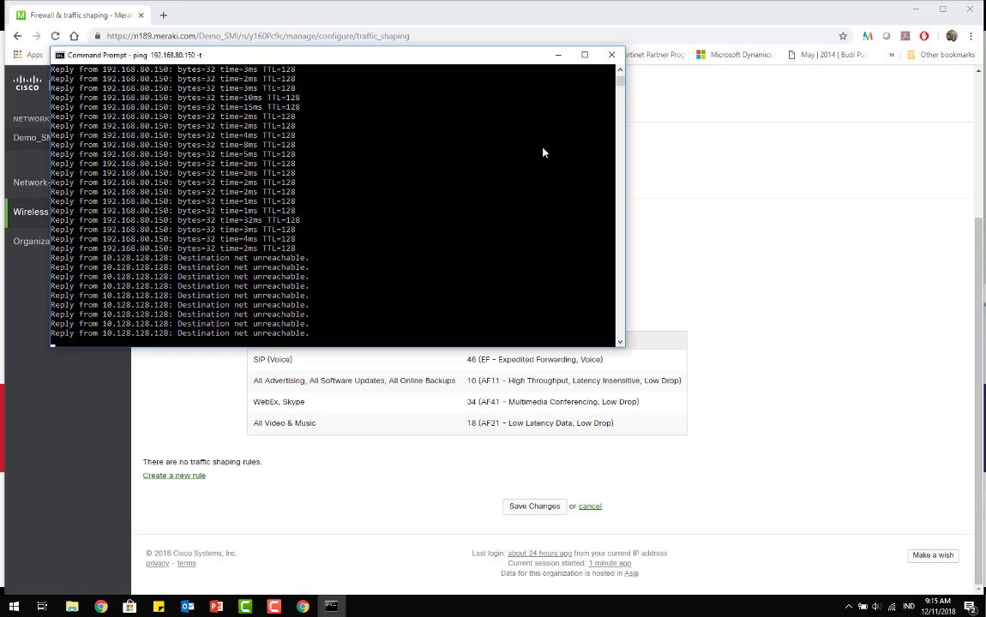
pyautogui.hotkey('ctrl', 'c')
pyautogui.click(559, 55)
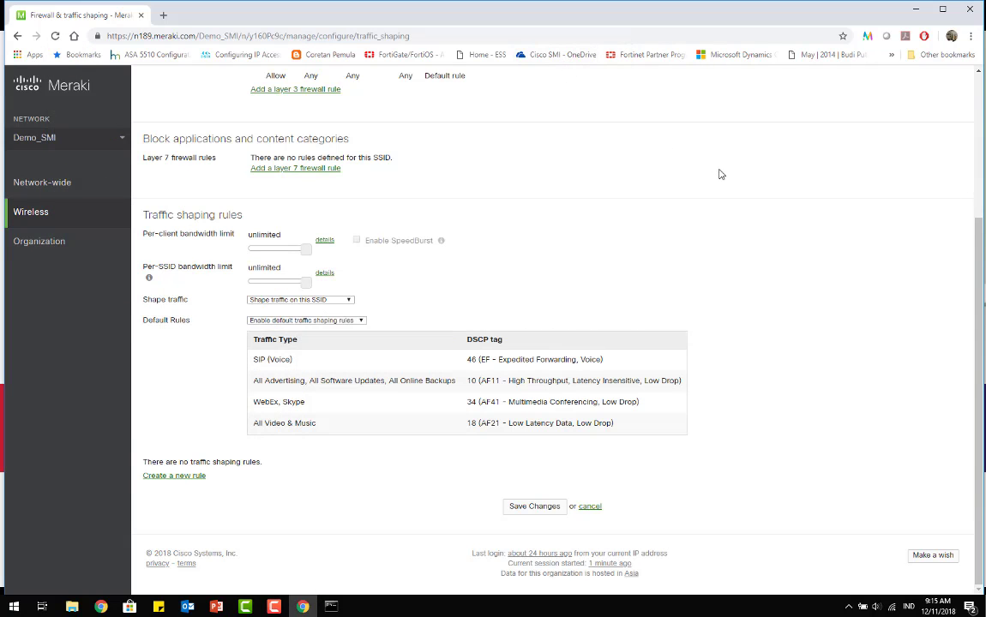
pyautogui.scroll(3, 721, 174)
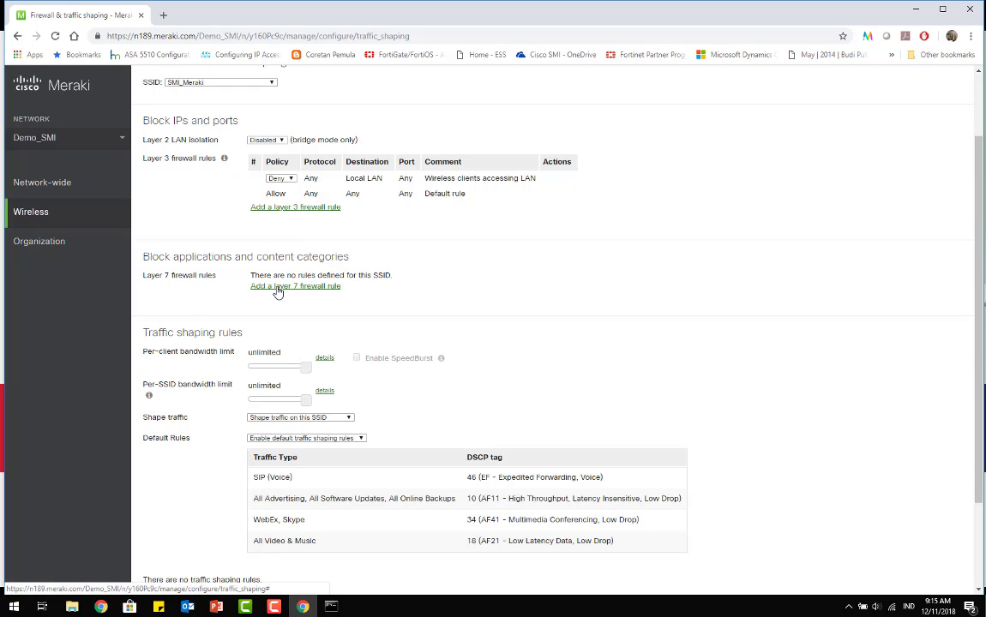
# - Add a layer 7 firewall rule for SMI_Meraki that denies all Social web & photo sharing
pyautogui.click(247, 83)
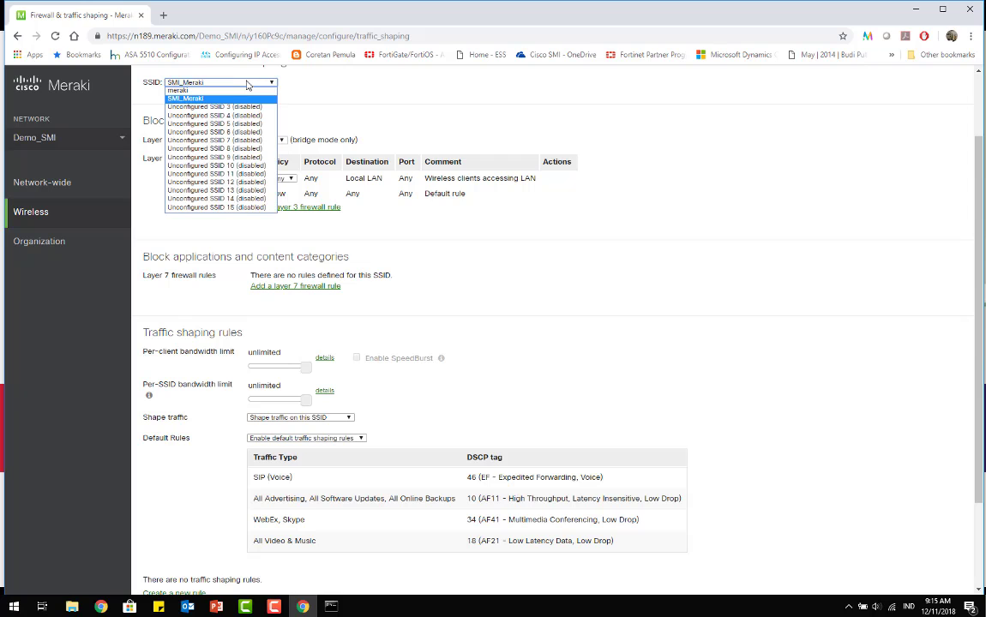
pyautogui.click(204, 91)
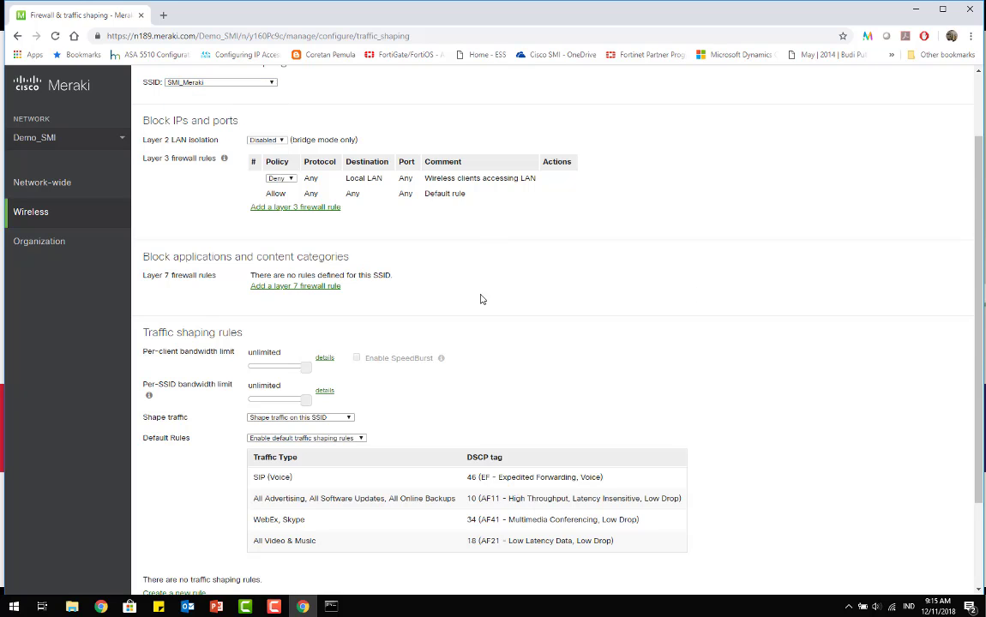
pyautogui.click(328, 288)
pyautogui.click(395, 300)
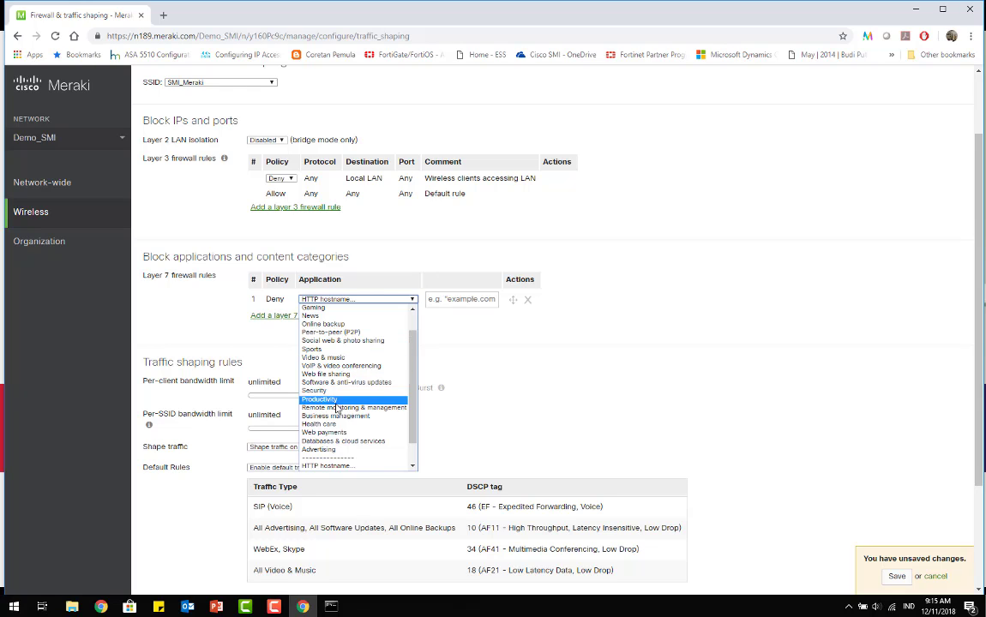
pyautogui.scroll(-1, 415, 426)
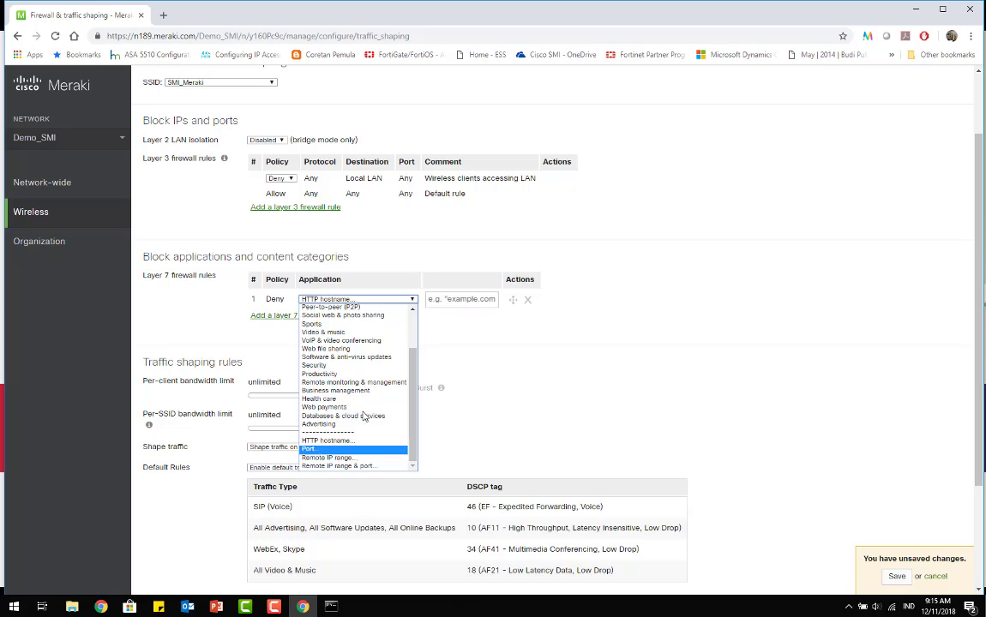
pyautogui.scroll(2, 367, 395)
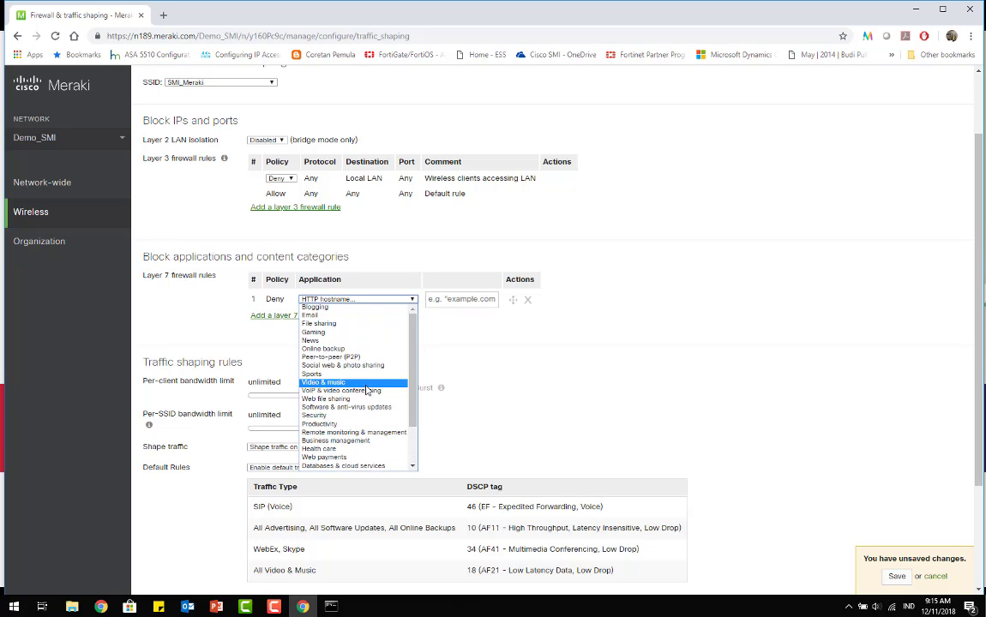
pyautogui.click(352, 367)
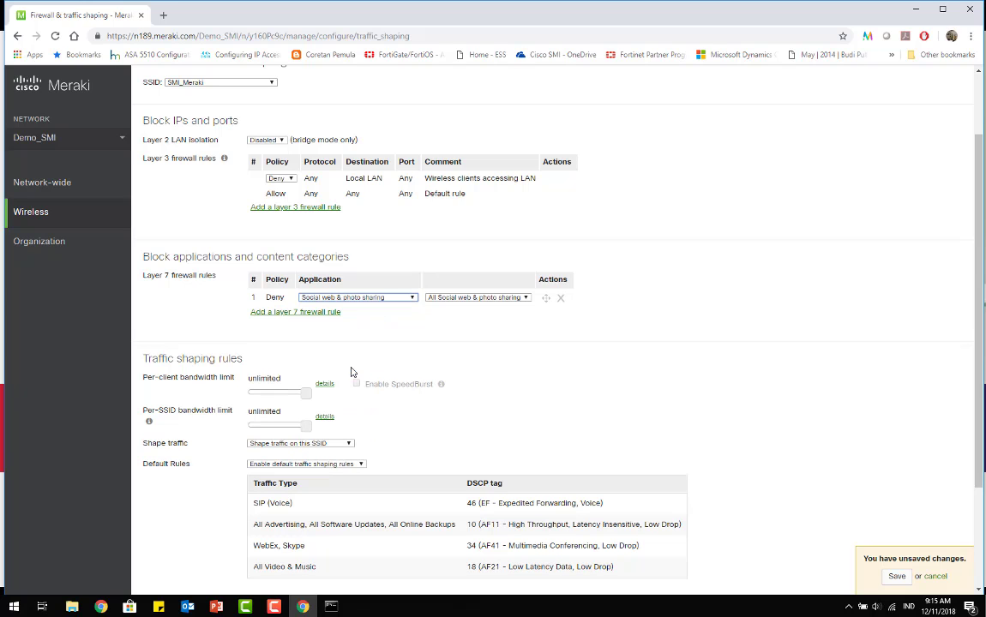
pyautogui.click(525, 300)
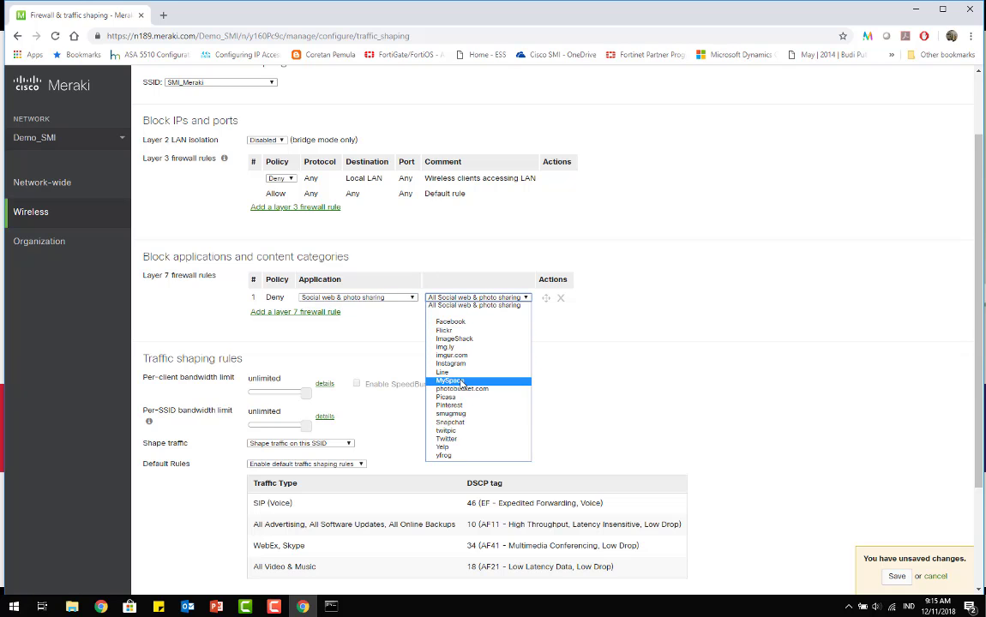
pyautogui.click(473, 304)
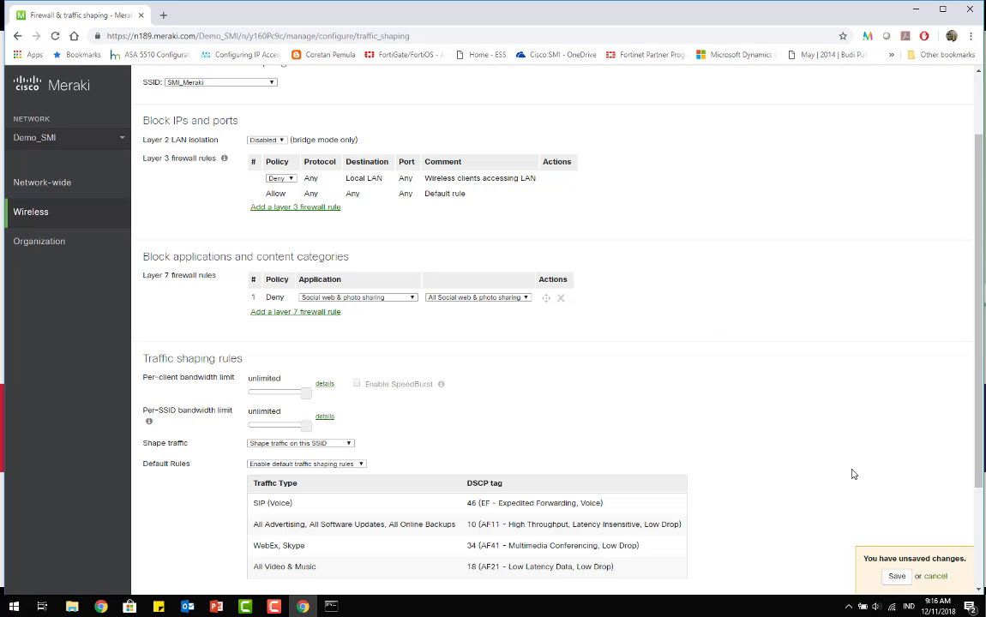
# - Load facebook.com in a new browser tab to test access without the rule saved, and close the tab
pyautogui.click(165, 18)
pyautogui.write('face')
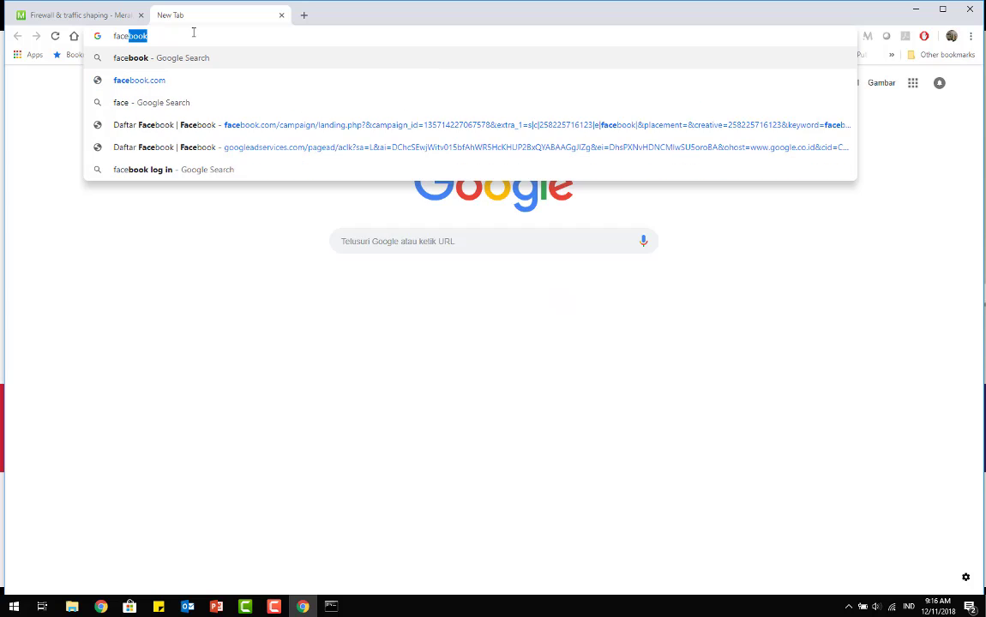
pyautogui.write('book.co')
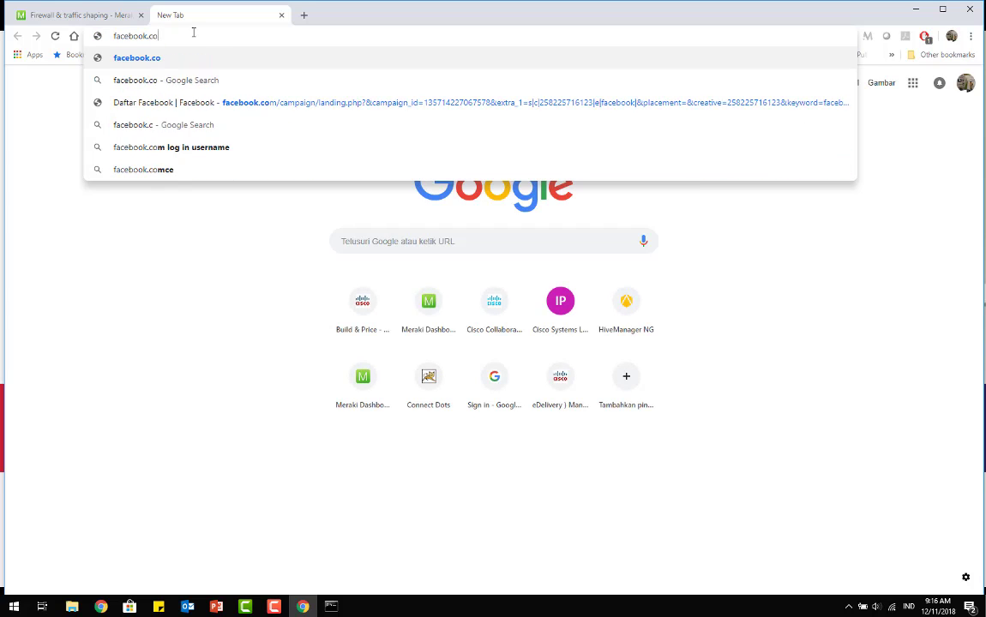
pyautogui.press('Return')
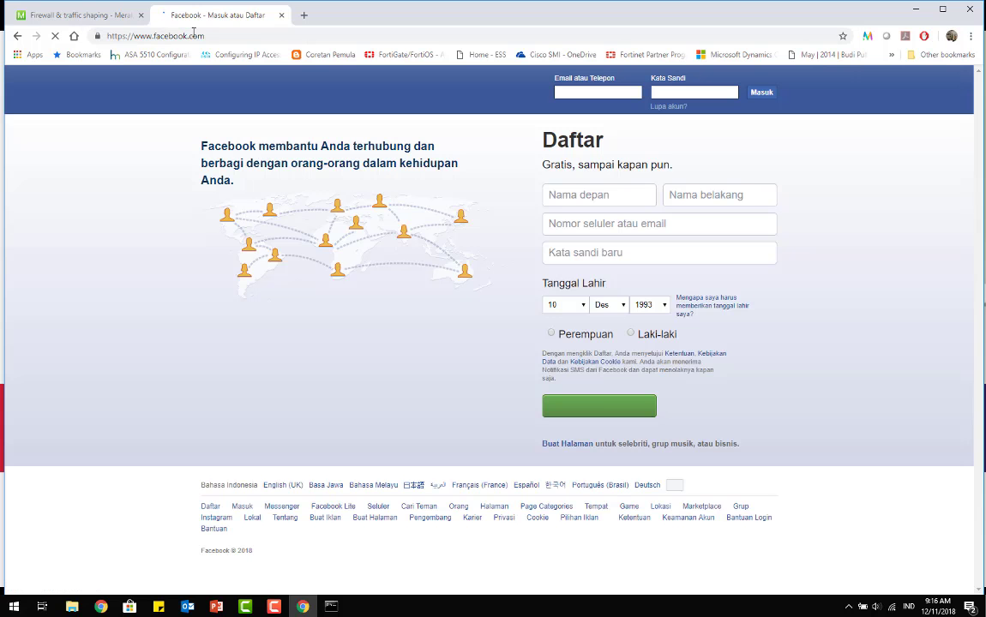
pyautogui.click(281, 15)
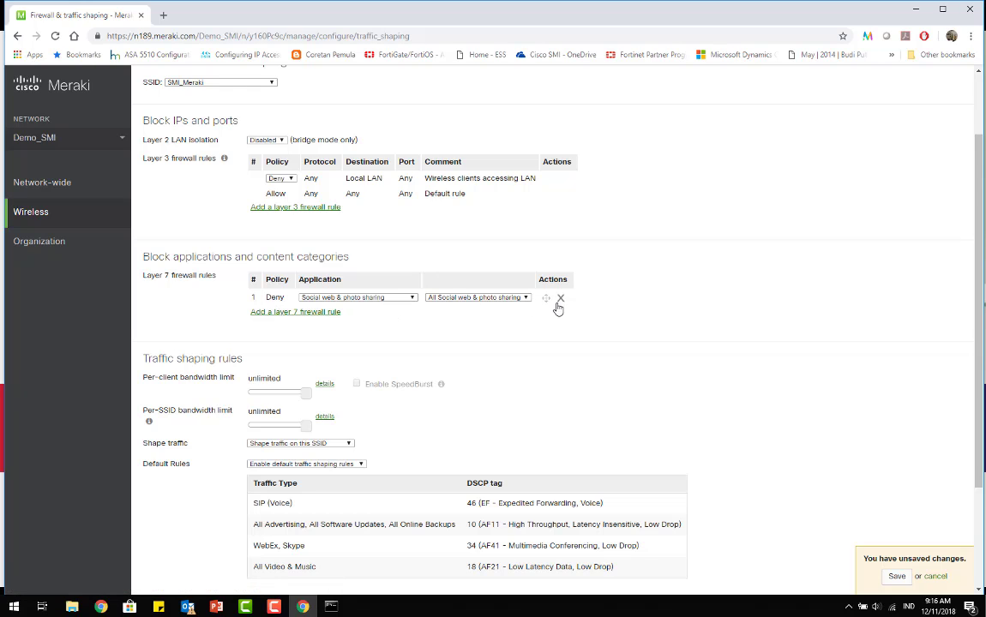
# - Save the layer 7 firewall rule and launch Microsoft Edge, closing its restored tabs
pyautogui.click(897, 576)
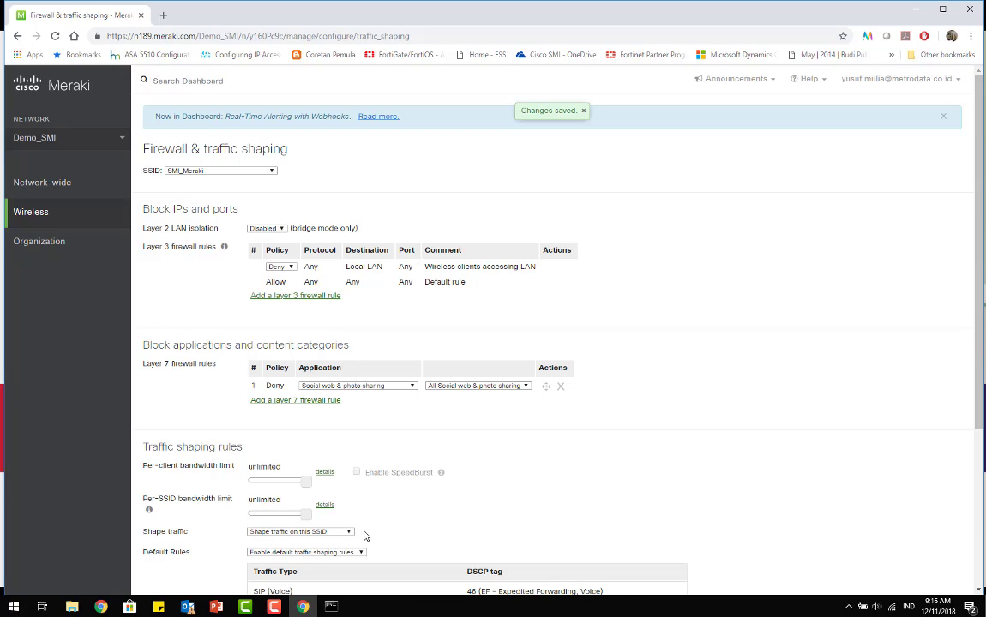
pyautogui.press('super')
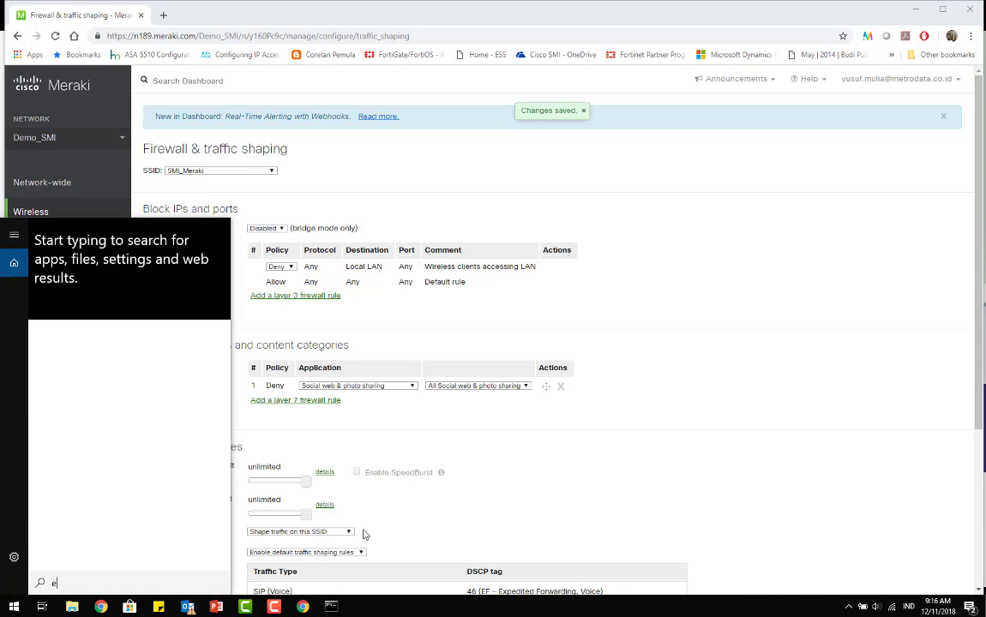
pyautogui.write('ed')
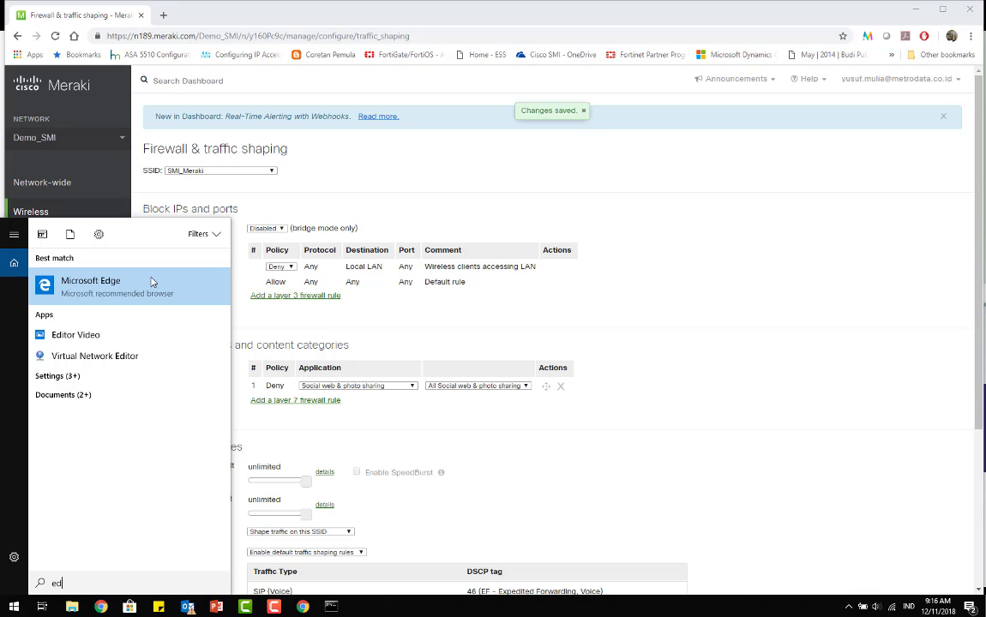
pyautogui.click(151, 282)
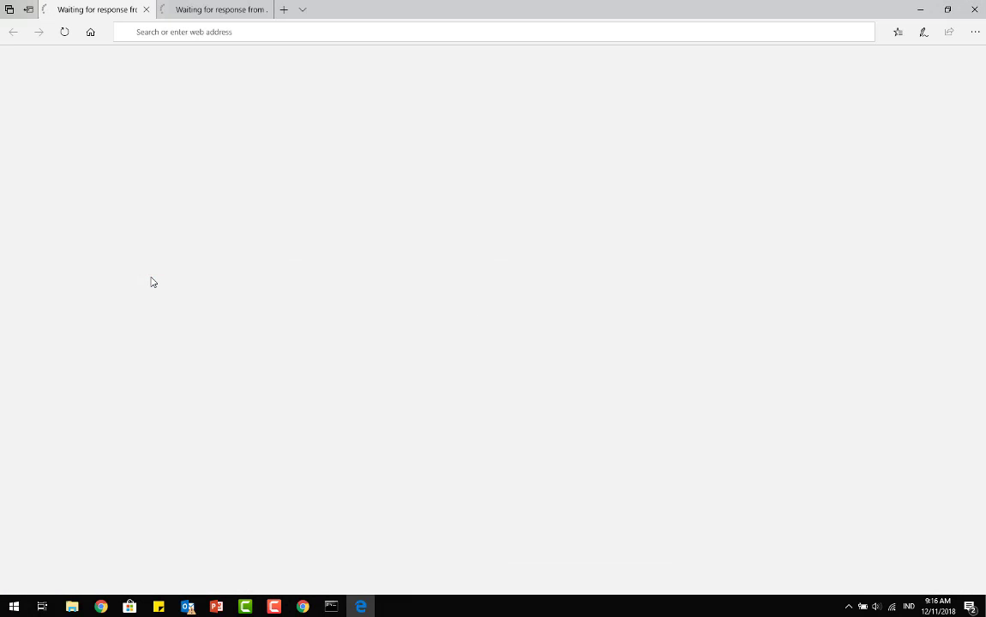
pyautogui.click(244, 10)
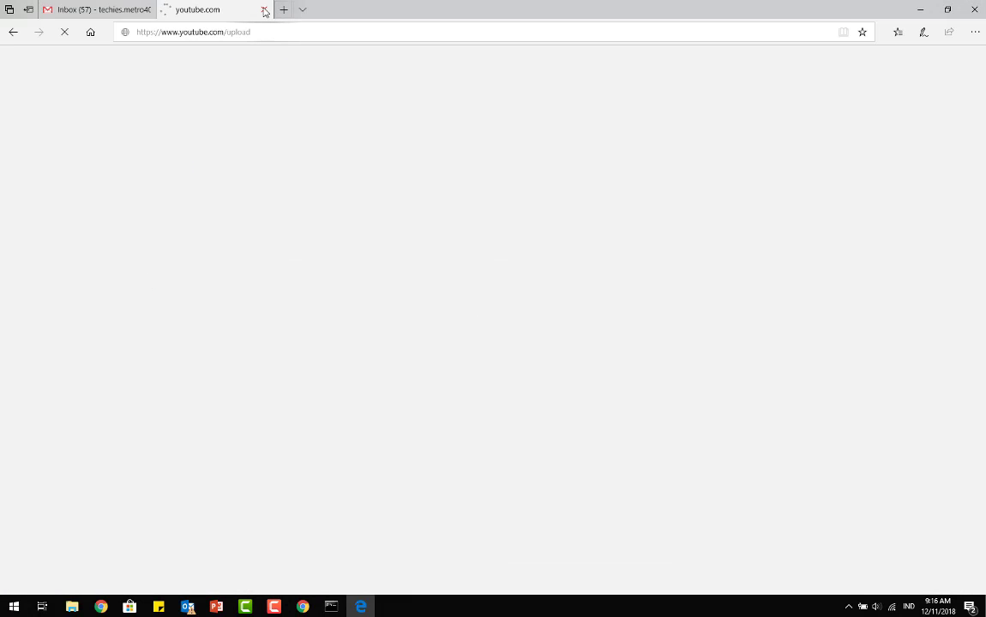
pyautogui.click(263, 10)
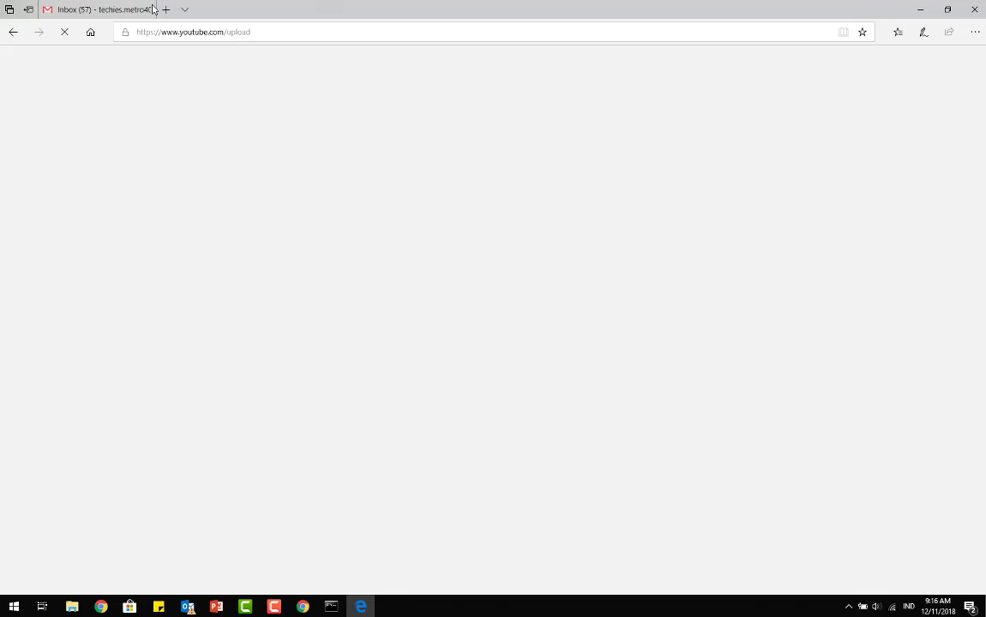
pyautogui.click(182, 31)
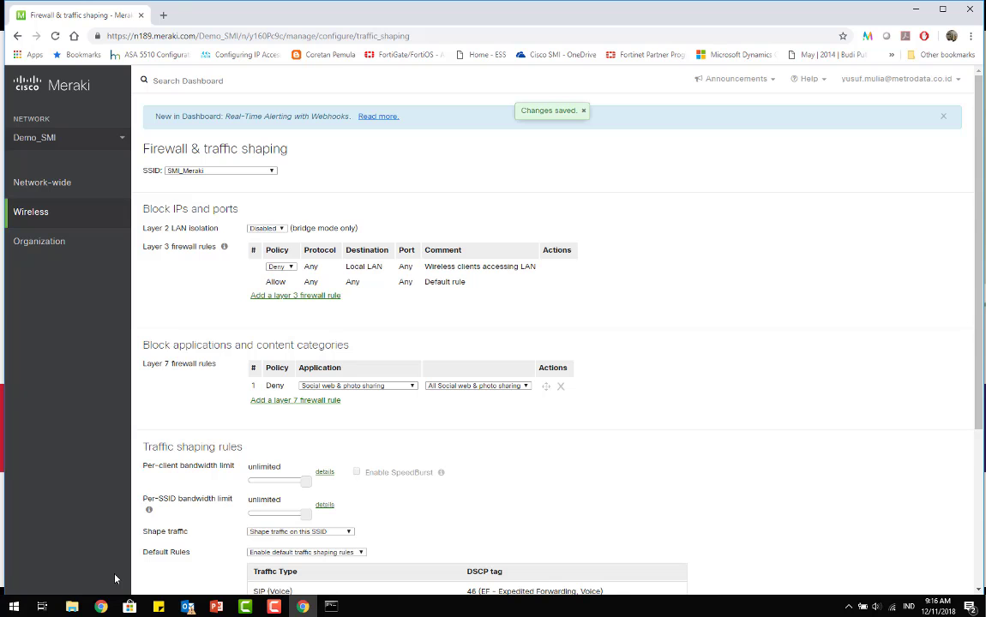
# - Reopen Microsoft Edge and load facebook.com to test the social media block
pyautogui.press('super')
pyautogui.write('ed')
pyautogui.click(107, 274)
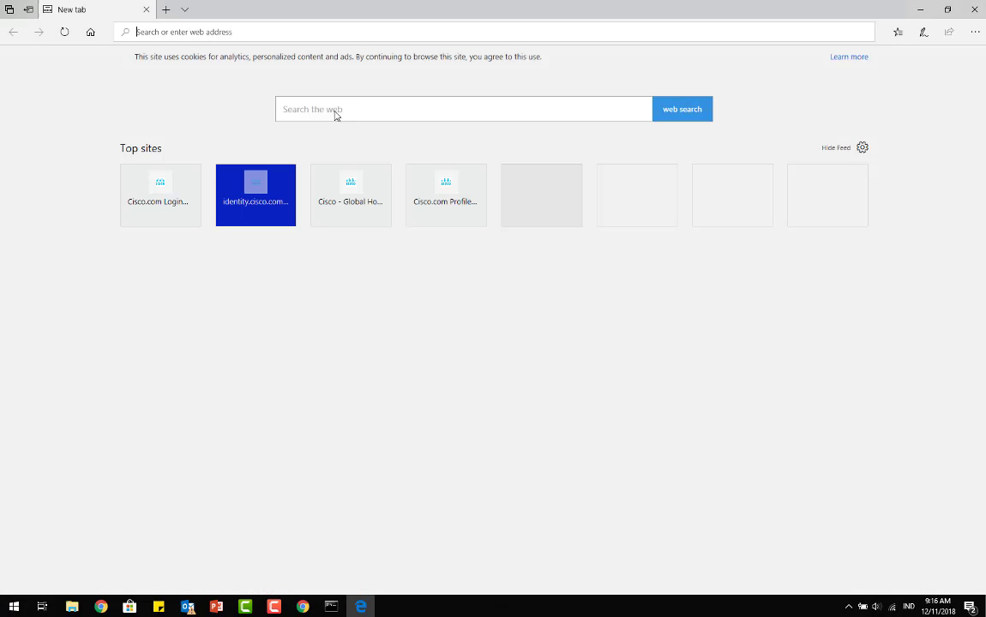
pyautogui.click(256, 32)
pyautogui.write('fa')
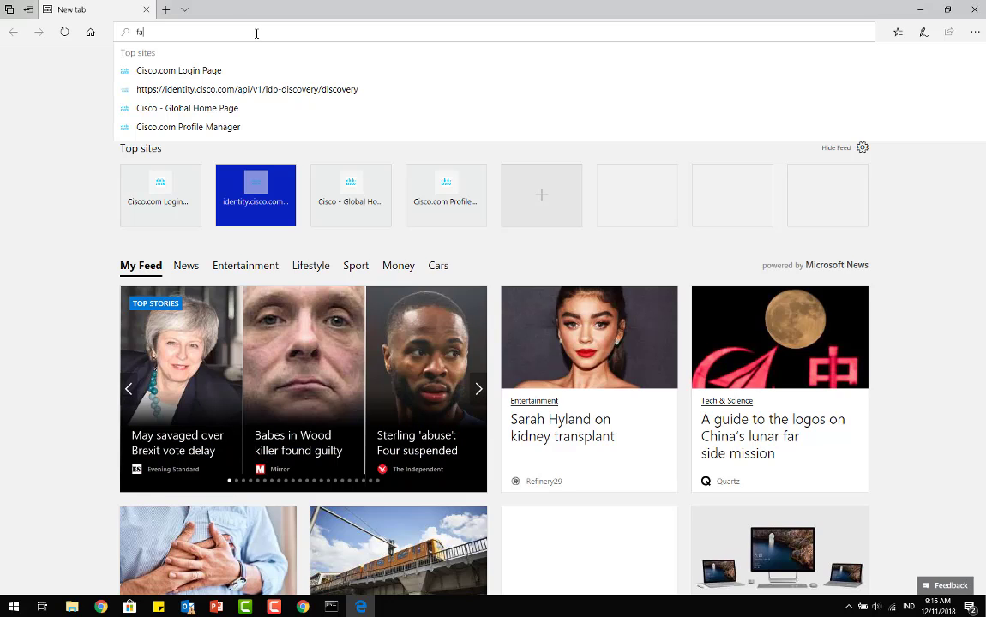
pyautogui.write('cebook.com')
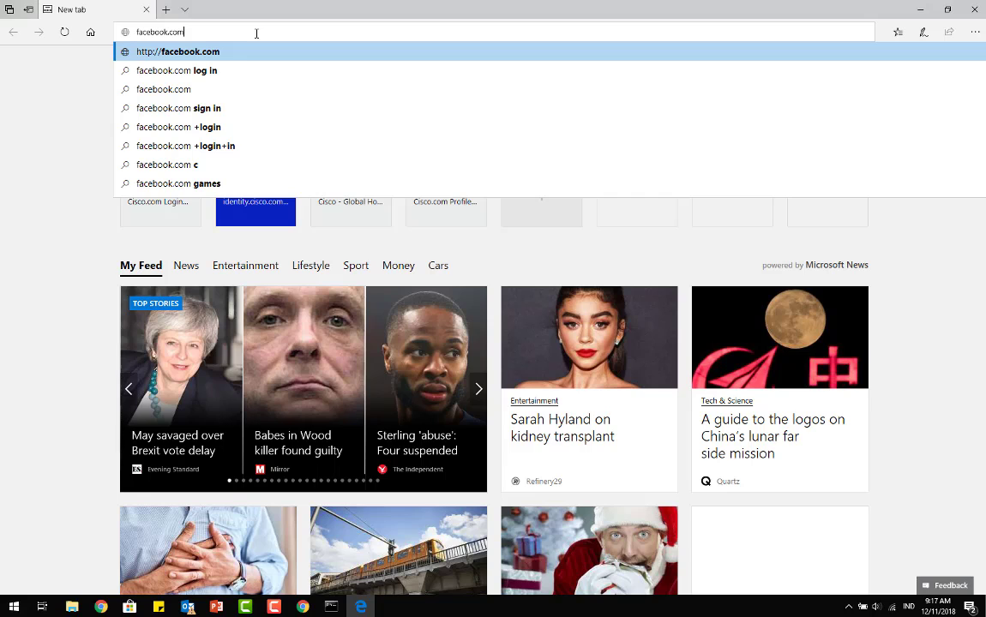
pyautogui.press('Return')
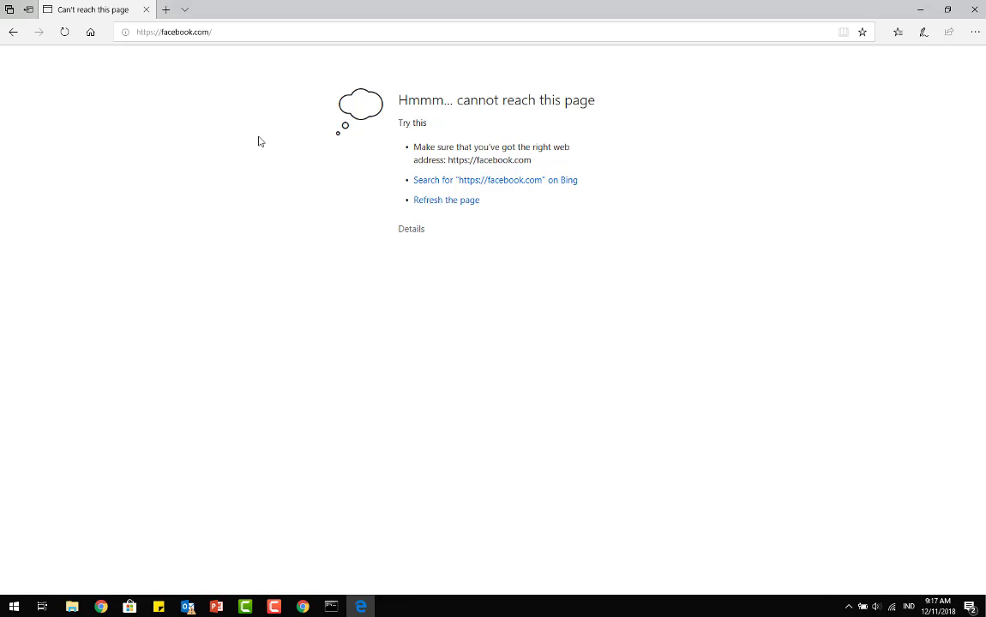
# - Return to the Meraki dashboard in Chrome and examine the traffic shaping rules, including the per-client and per-SSID bandwidth limits
pyautogui.click(302, 605)
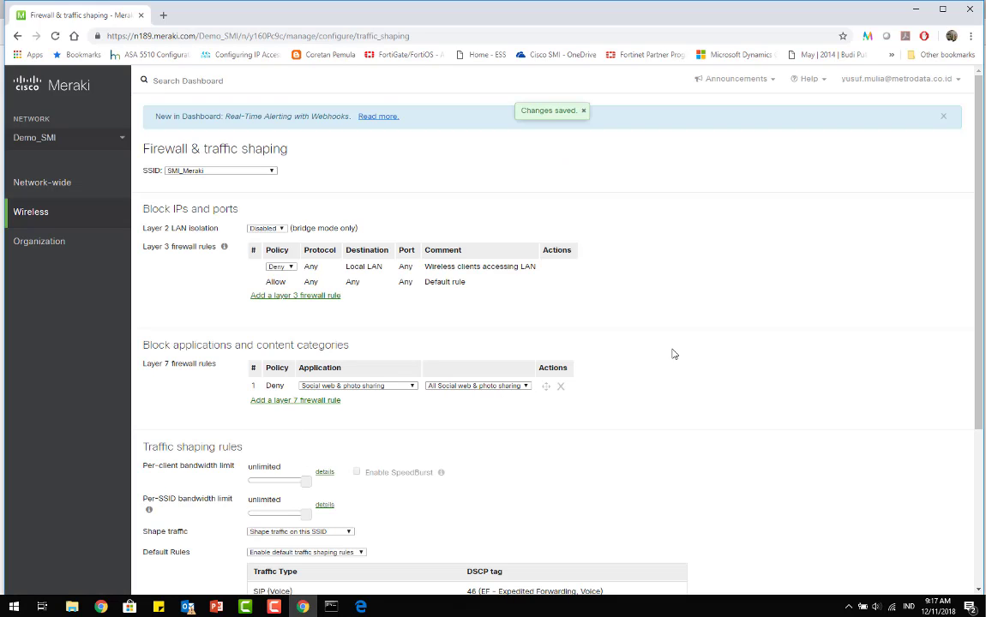
pyautogui.scroll(-1, 684, 267)
pyautogui.scroll(-4, 684, 268)
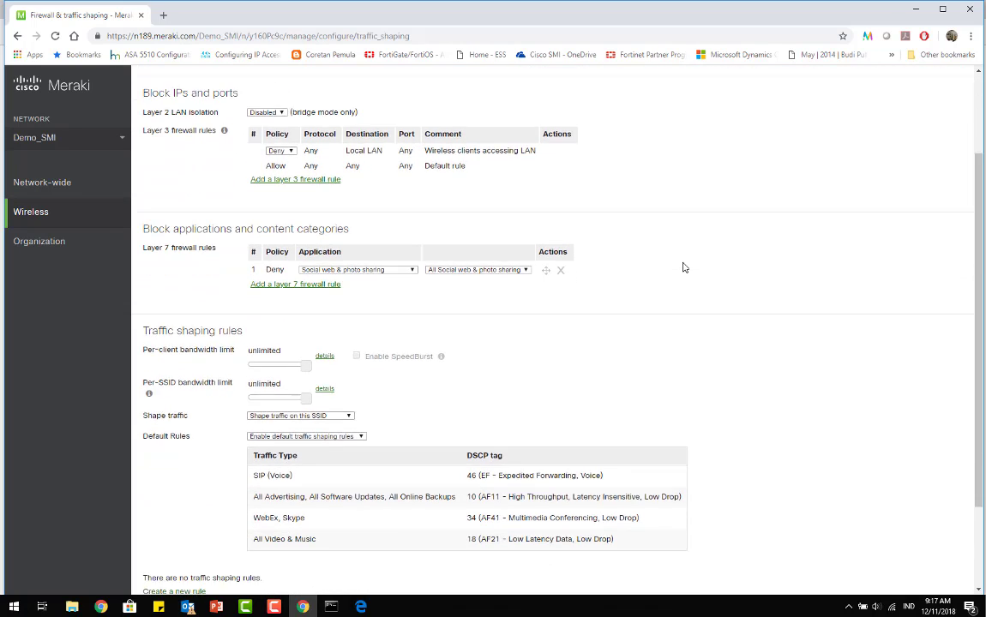
pyautogui.scroll(2, 684, 269)
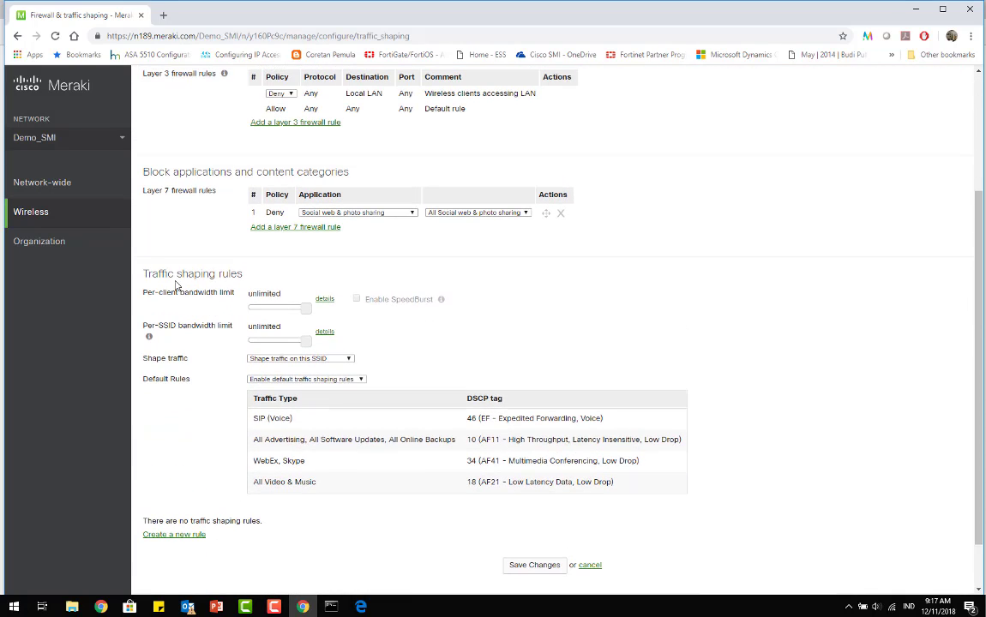
pyautogui.moveTo(147, 272); pyautogui.dragTo(243, 274)
pyautogui.scroll(3, 275, 240)
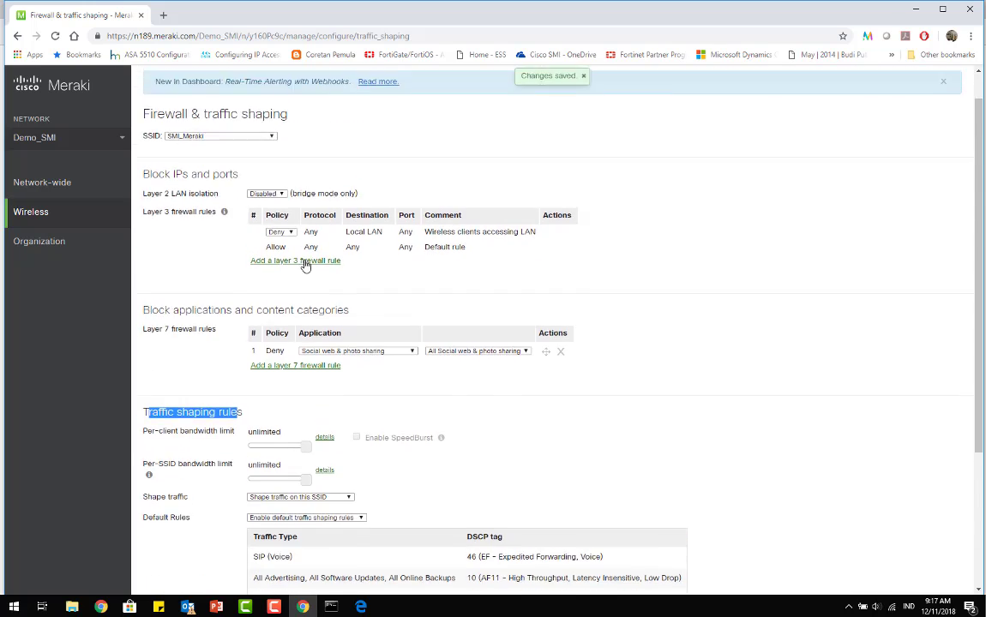
pyautogui.click(533, 176)
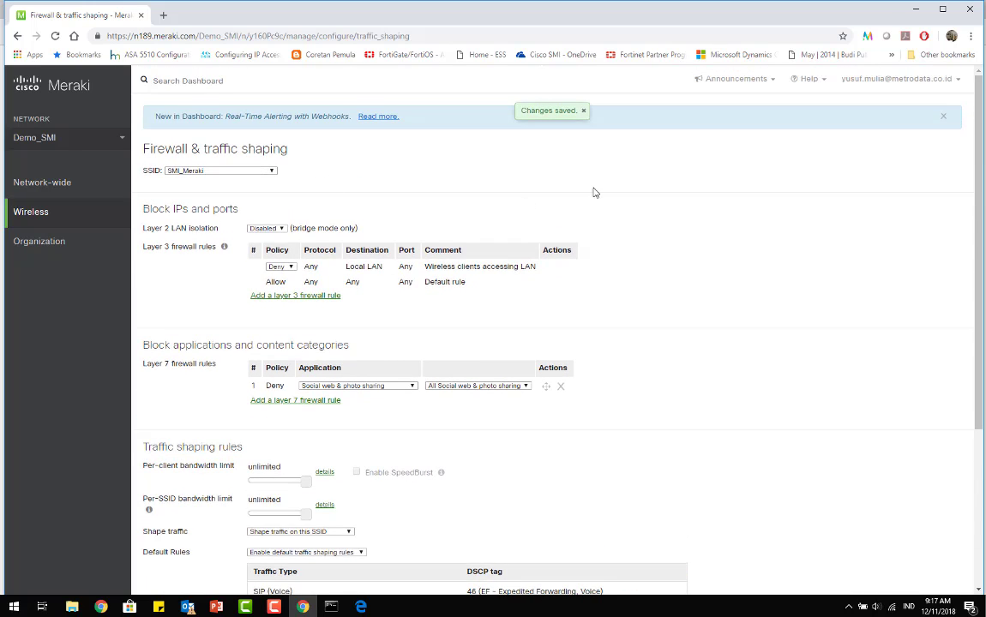
pyautogui.scroll(-1, 597, 193)
pyautogui.scroll(-1, 597, 193)
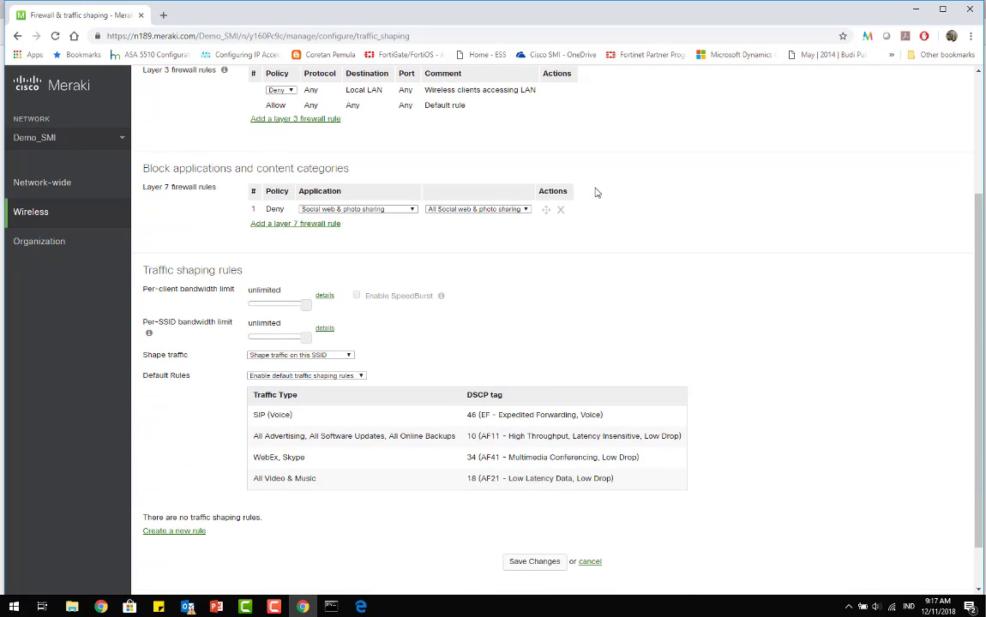
pyautogui.scroll(-1, 597, 193)
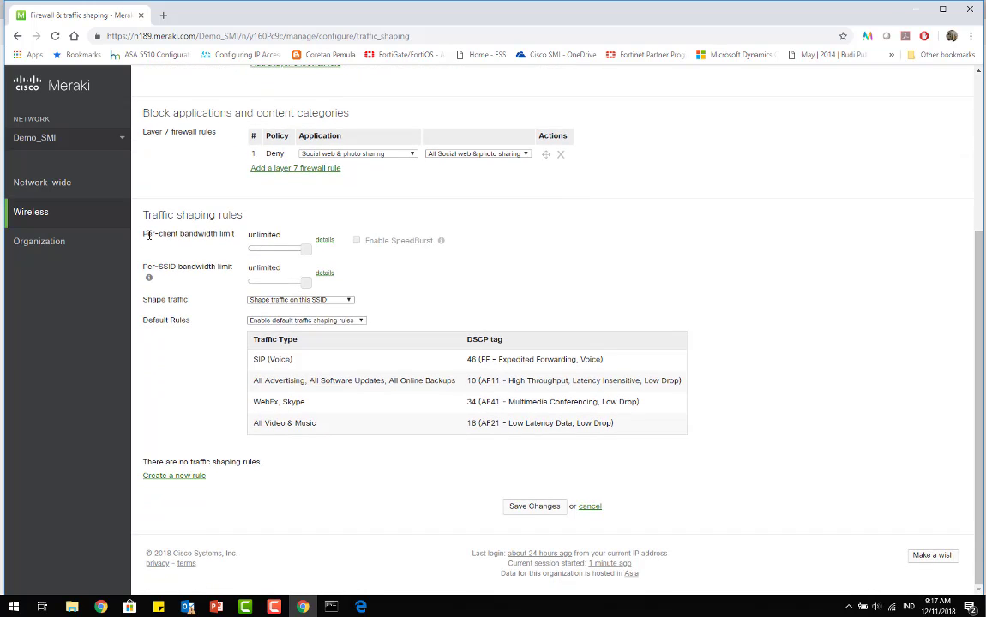
pyautogui.moveTo(148, 235); pyautogui.dragTo(233, 235)
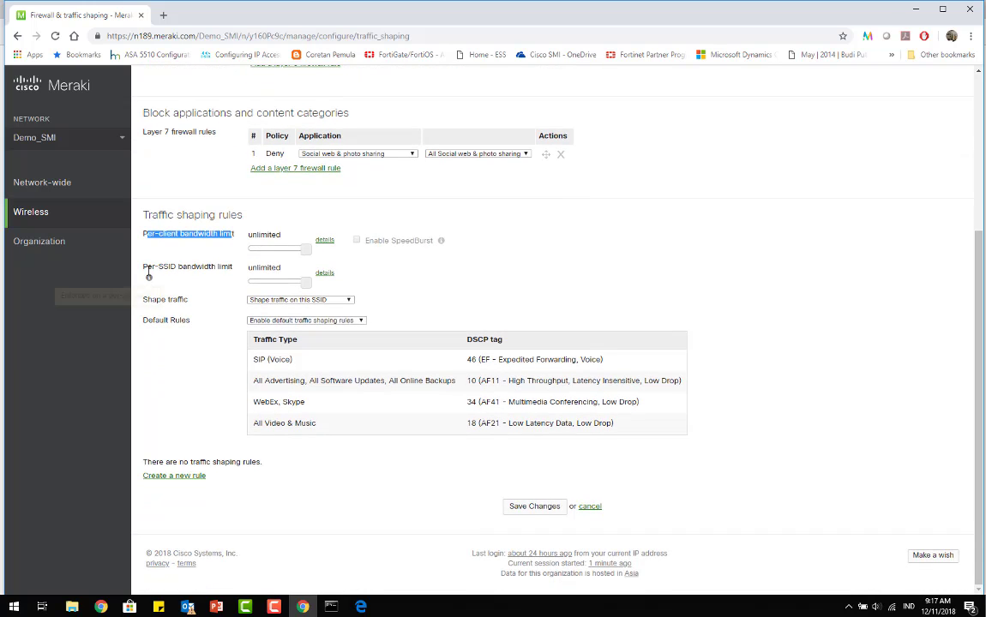
pyautogui.moveTo(144, 266); pyautogui.dragTo(230, 265)
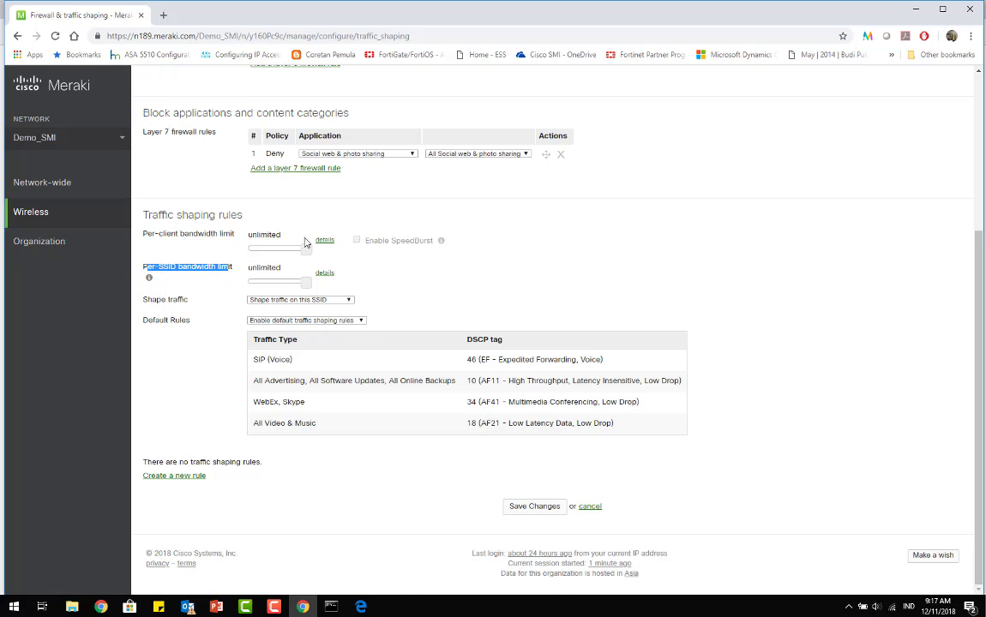
pyautogui.click(216, 250)
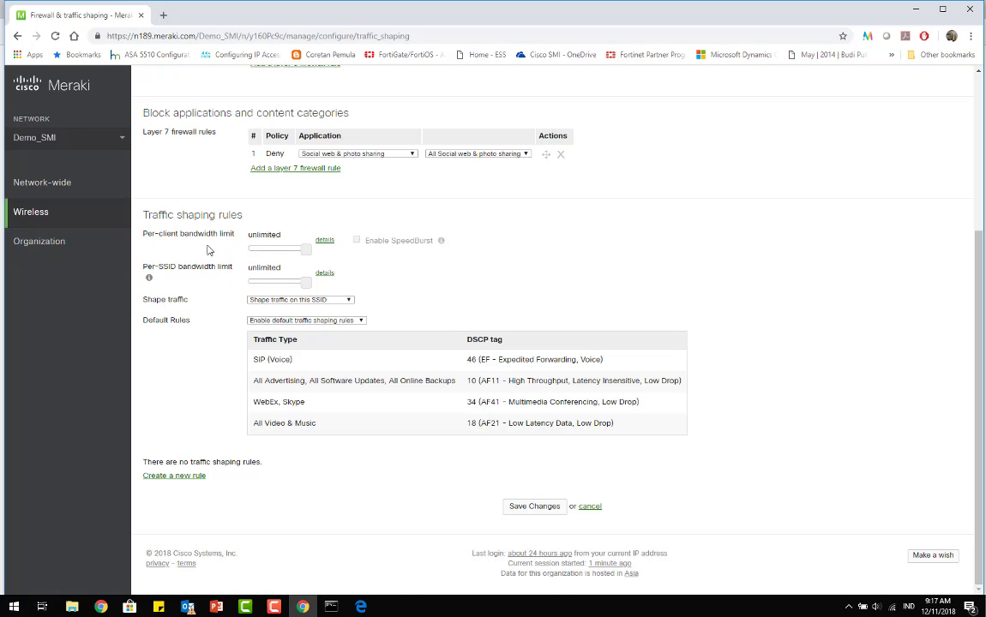
# - Inspect the detailed down and up fields of the per-client bandwidth limit and return to its simple view
pyautogui.click(325, 240)
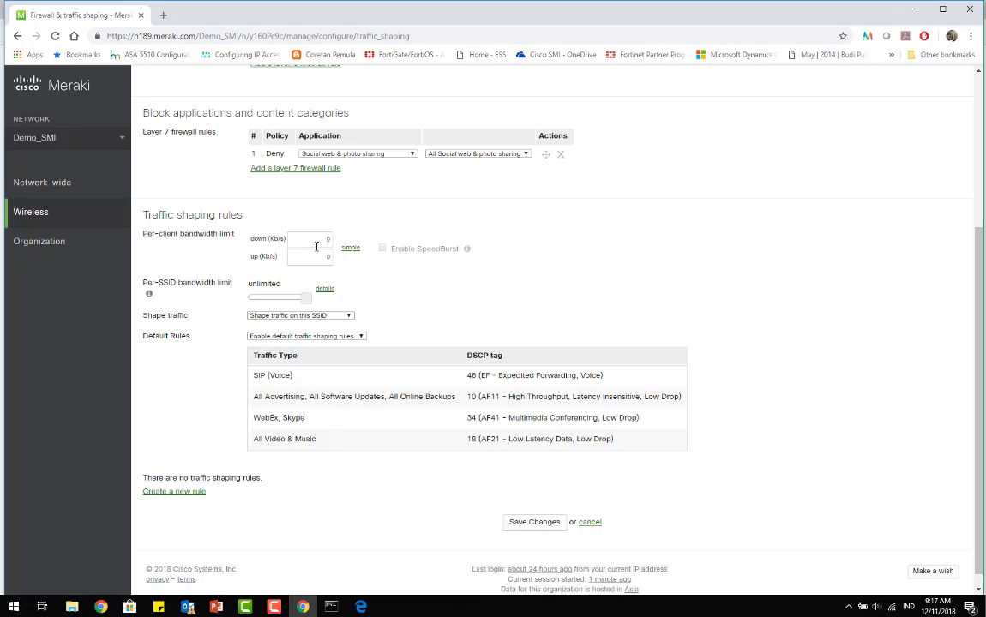
pyautogui.doubleClick(327, 239)
pyautogui.click(350, 248)
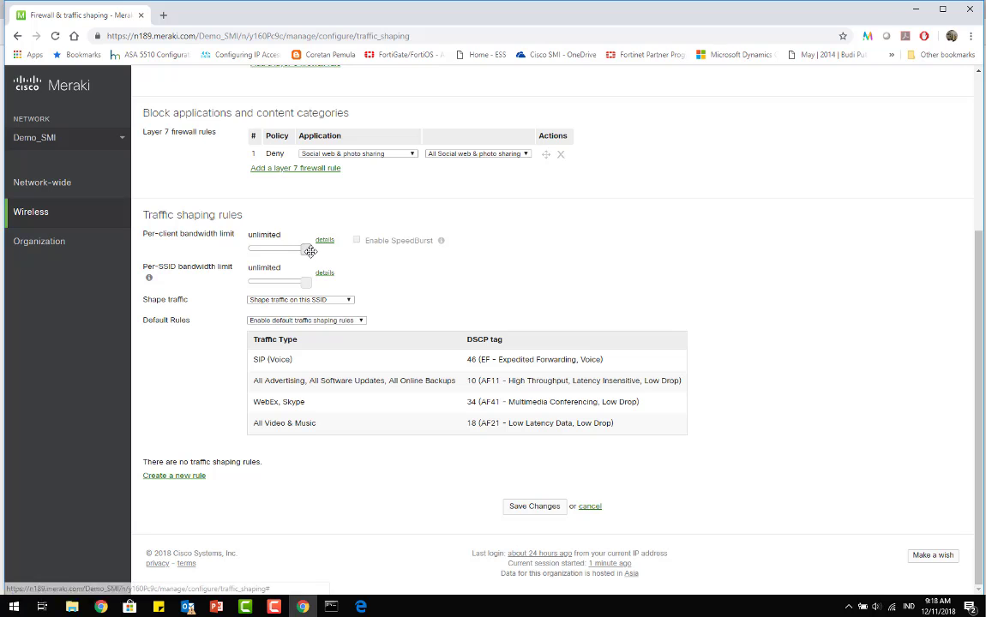
# - Set the per-client bandwidth limit to 500 Kbps, save the changes and review the saved traffic shaping rules
pyautogui.moveTo(307, 248); pyautogui.dragTo(274, 256)
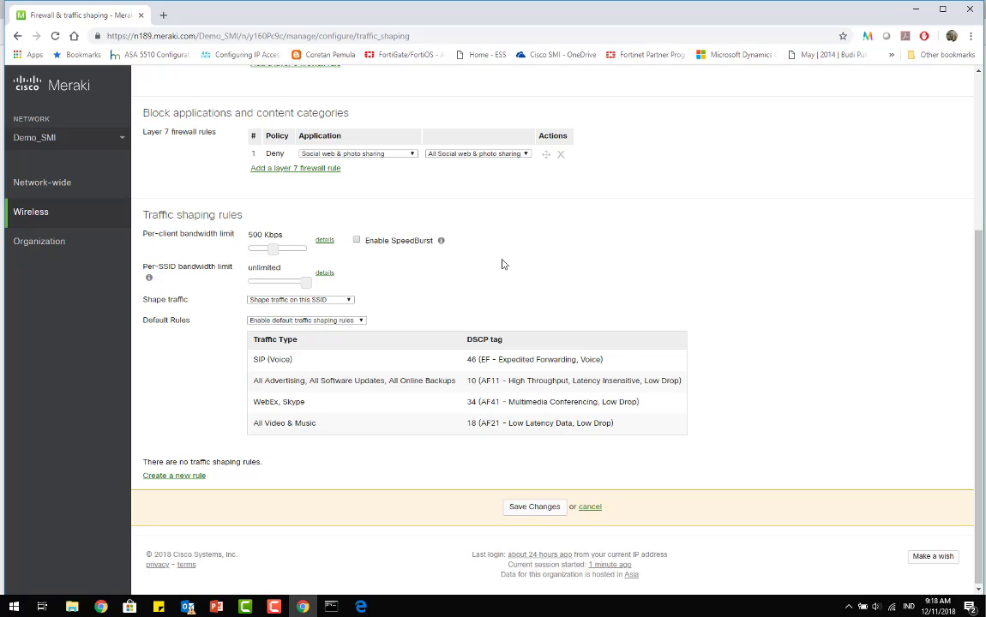
pyautogui.click(535, 508)
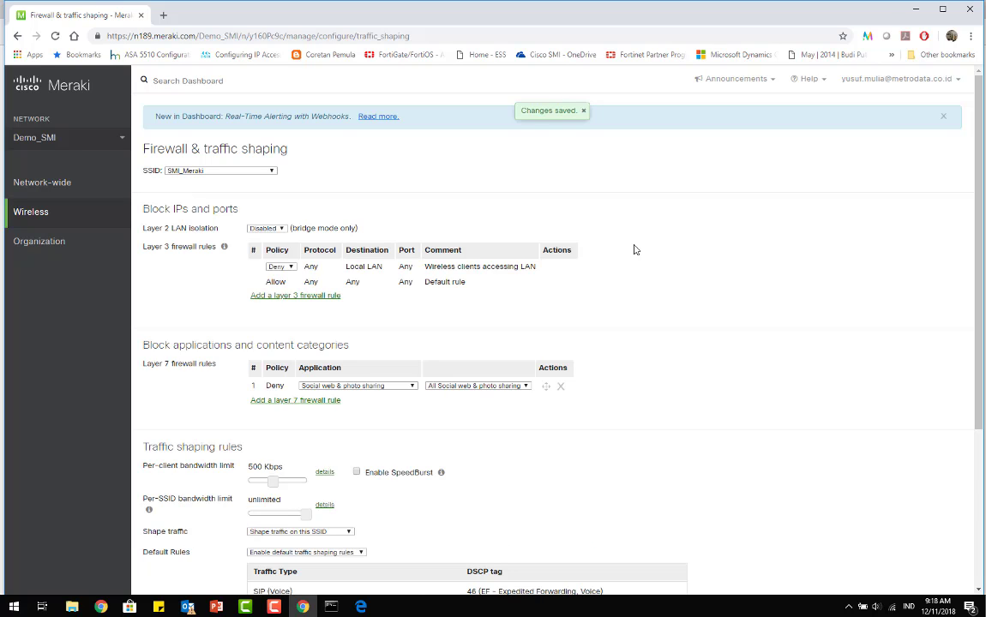
pyautogui.scroll(-2, 631, 251)
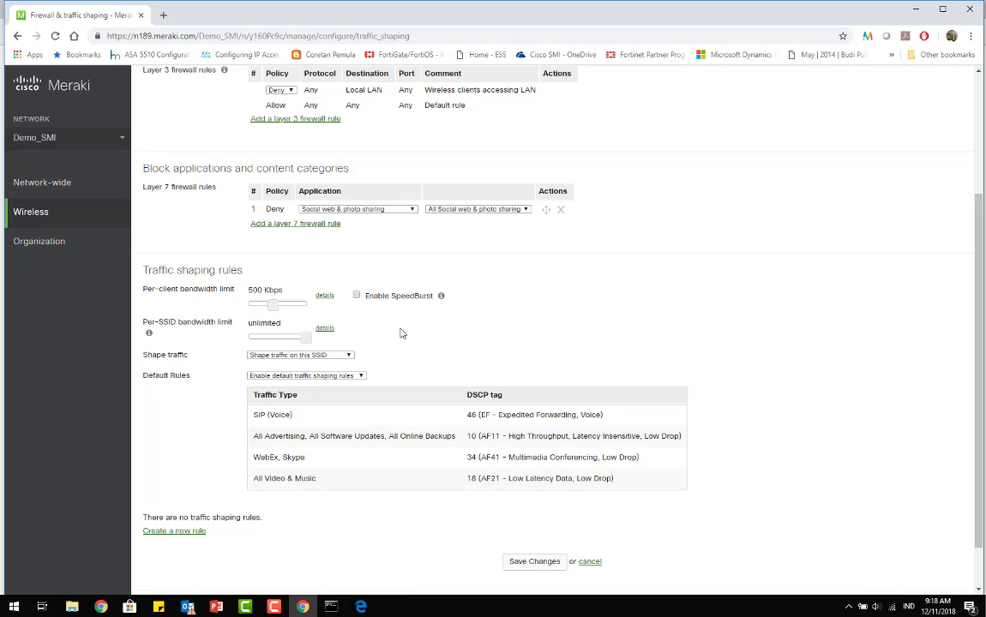
pyautogui.scroll(-1, 410, 361)
pyautogui.scroll(-1, 412, 373)
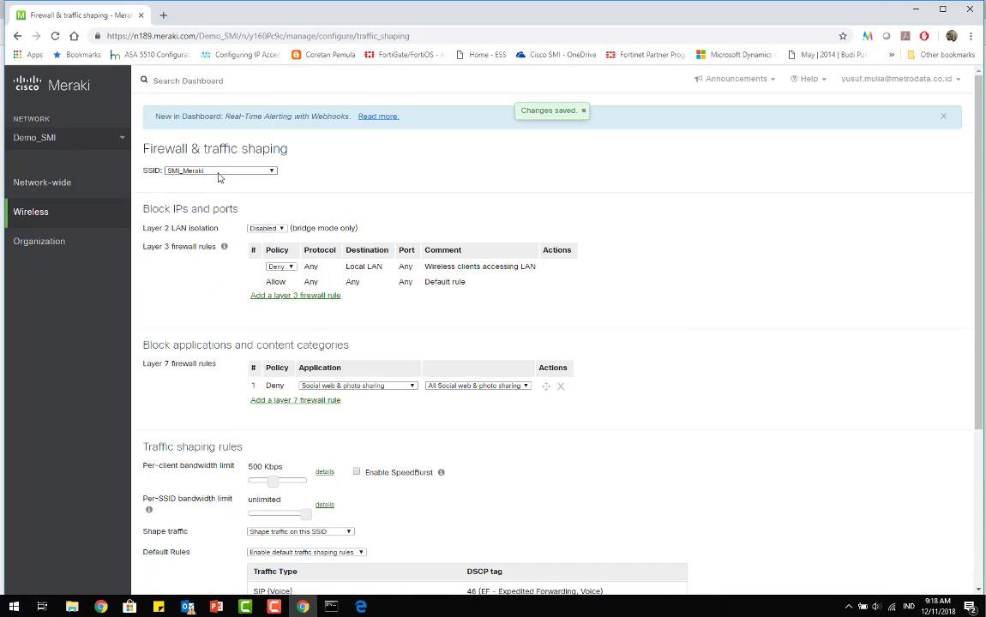
# - Check the computer's Wi-Fi connection to SMI_Meraki and run a speed test on speedtest.net in a new browser tab
pyautogui.click(892, 609)
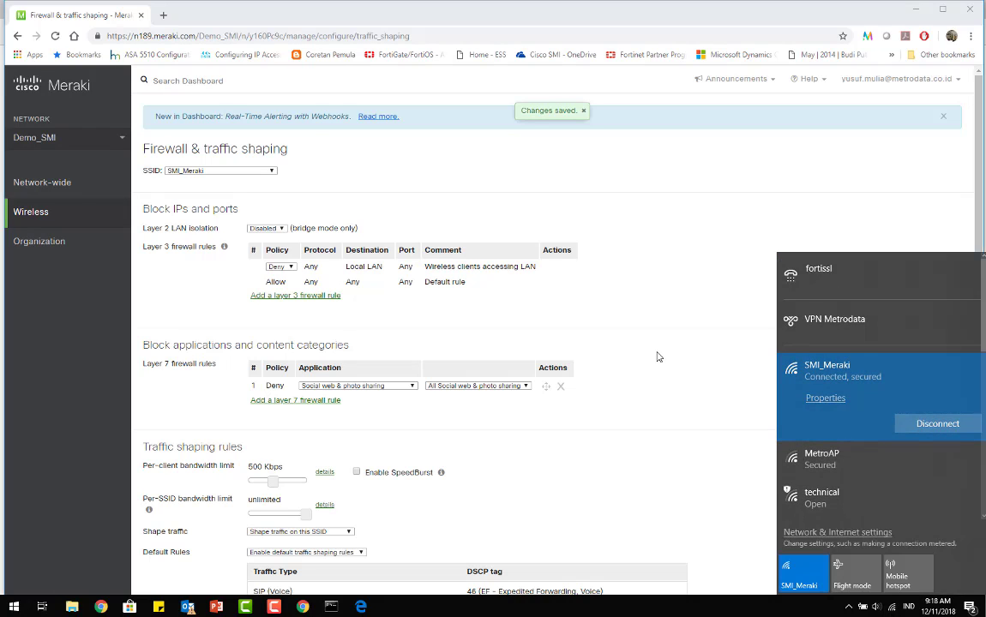
pyautogui.click(598, 329)
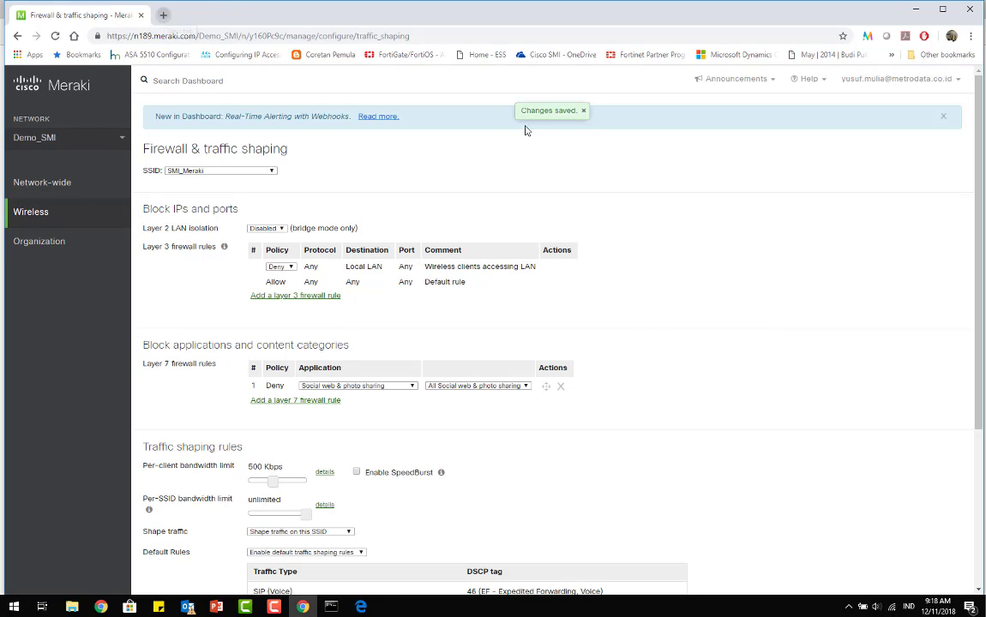
pyautogui.hotkey('ctrl', 't')
pyautogui.write('speedtest.net')
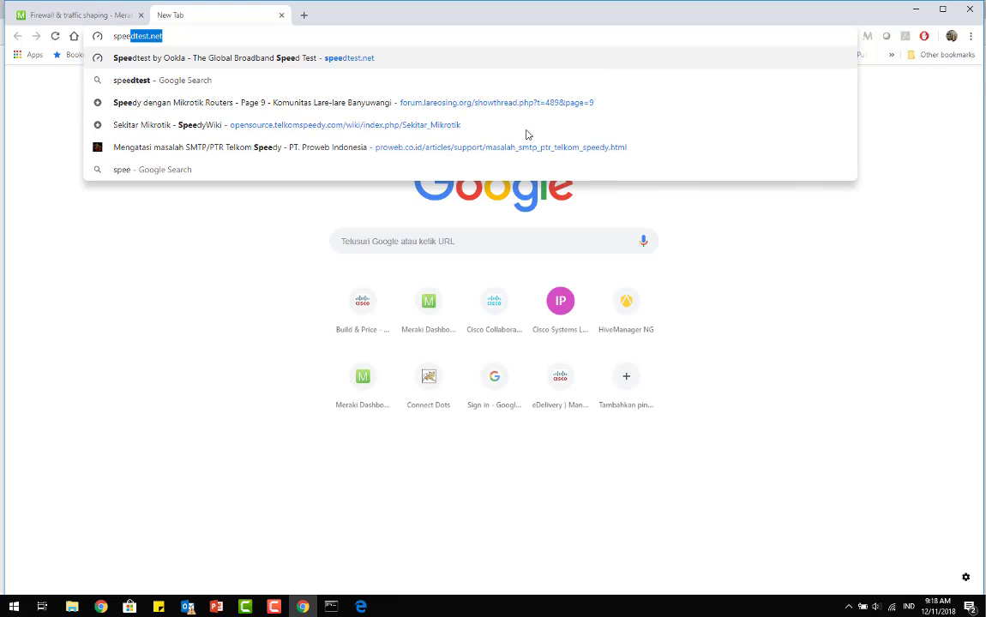
pyautogui.press('Return')
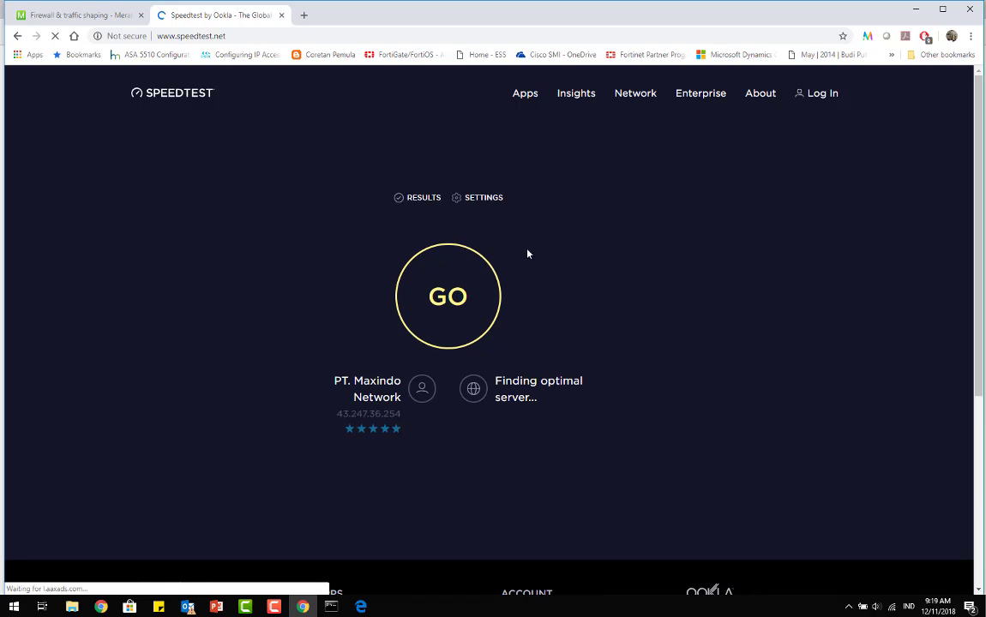
pyautogui.click(447, 306)
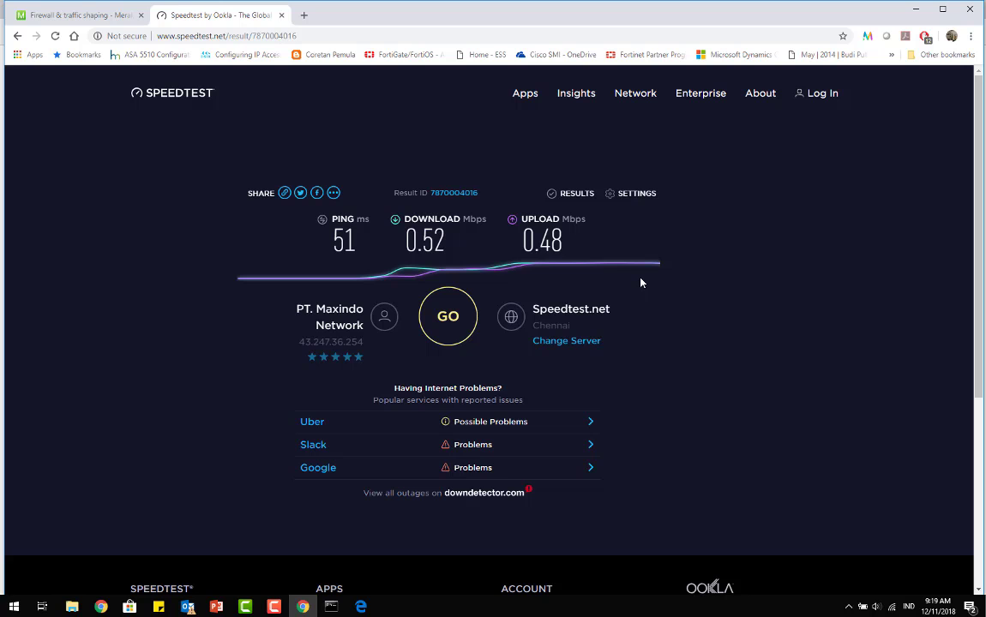
# - Return to the Meraki firewall and traffic shaping page and examine the bandwidth limits and default traffic shaping rules
pyautogui.click(79, 14)
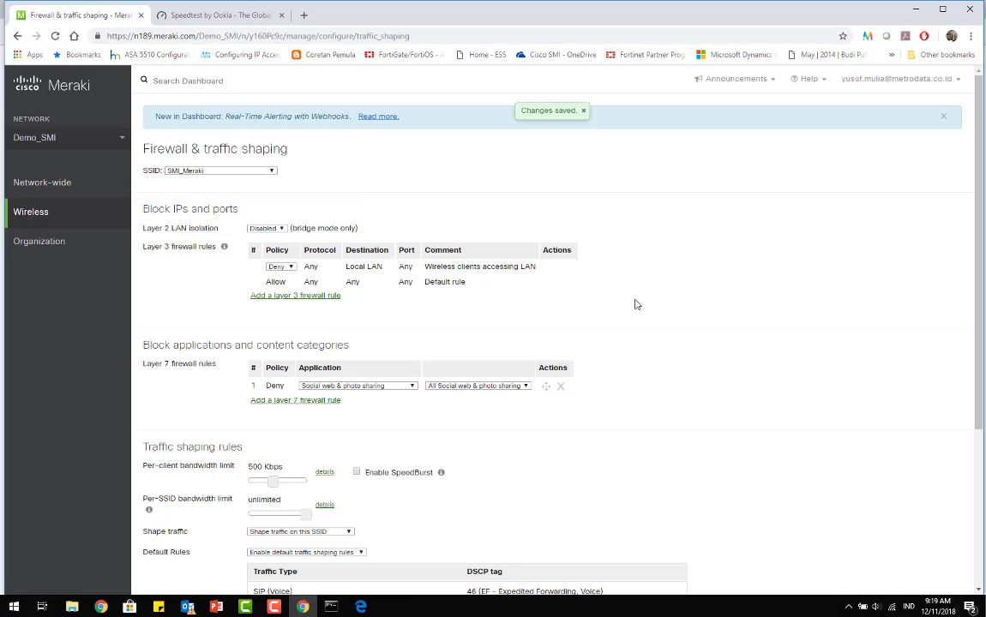
pyautogui.scroll(-2, 636, 304)
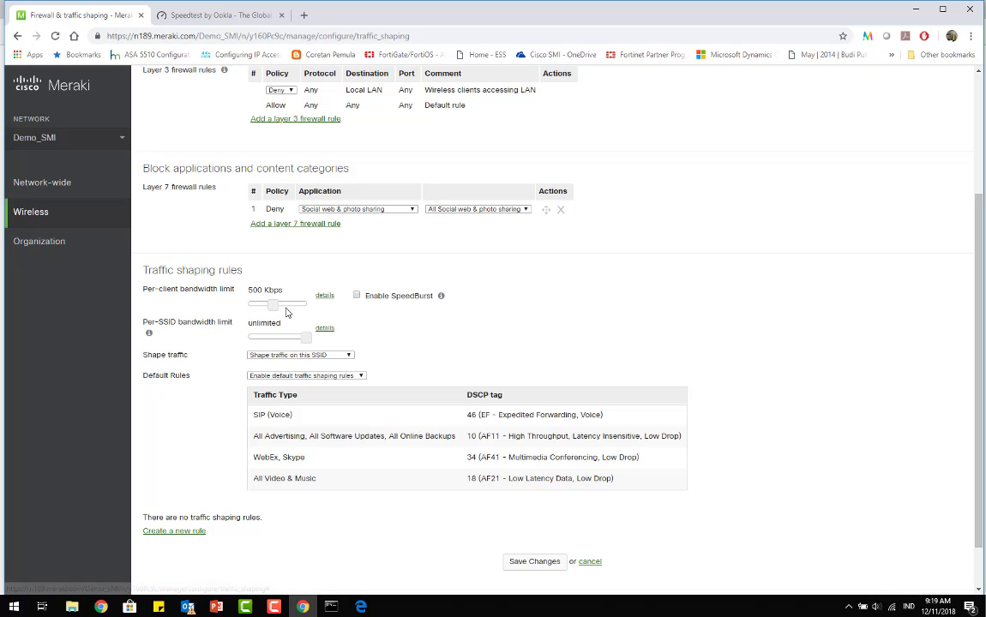
pyautogui.scroll(-1, 592, 403)
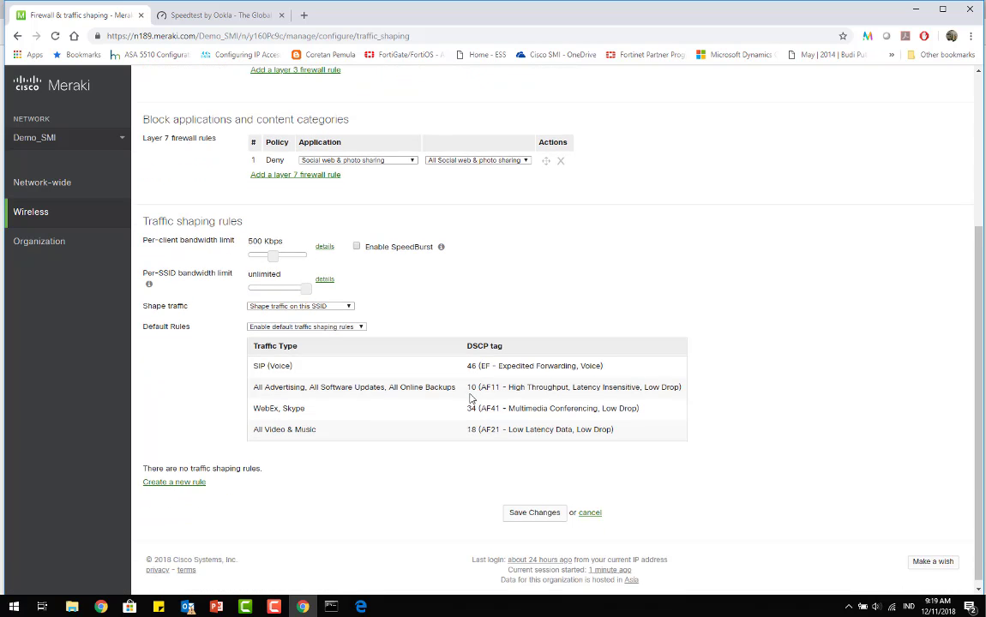